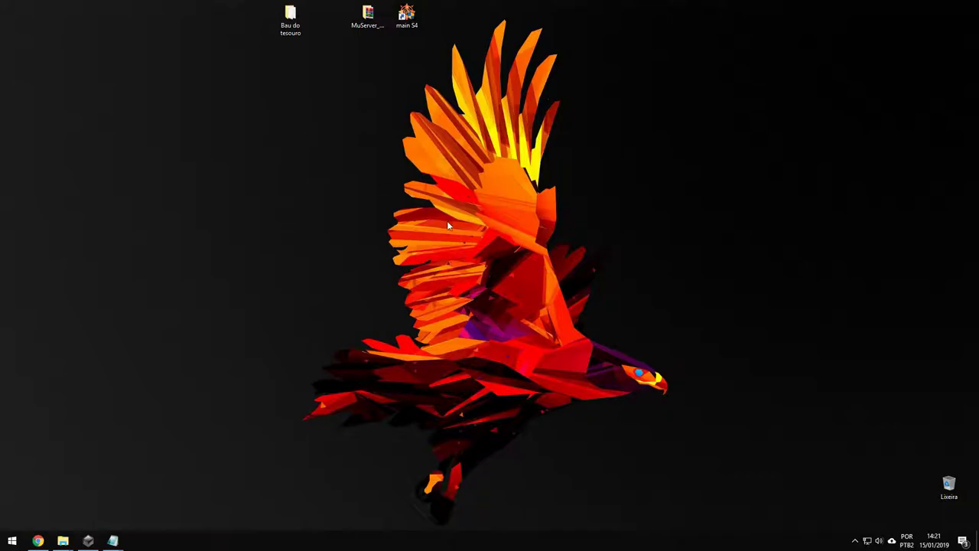
- Open the 'Bau do tesouro' folder with tesouro.bmd and tesouro.ozt, and move its window left
mouse_move(113, 540)
left_click(292, 26)
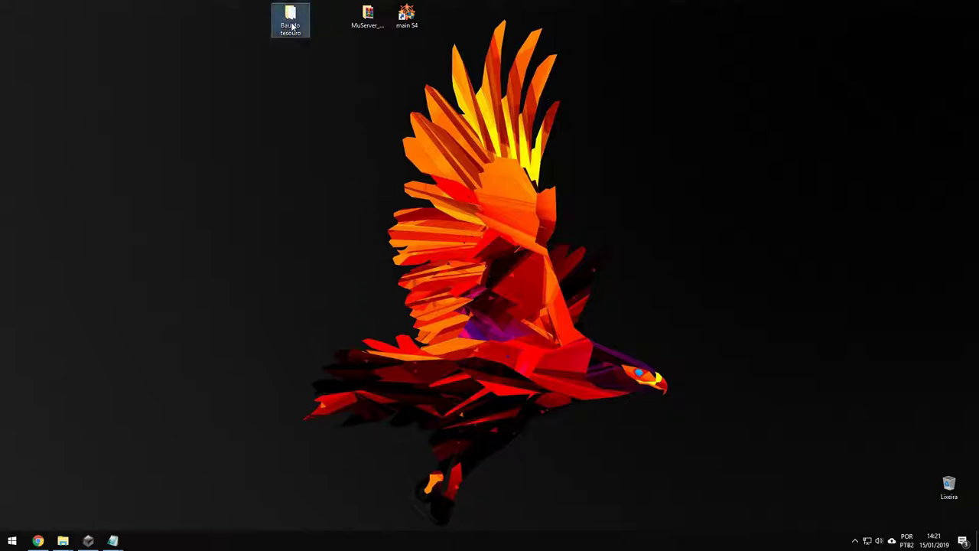
double_click(291, 26)
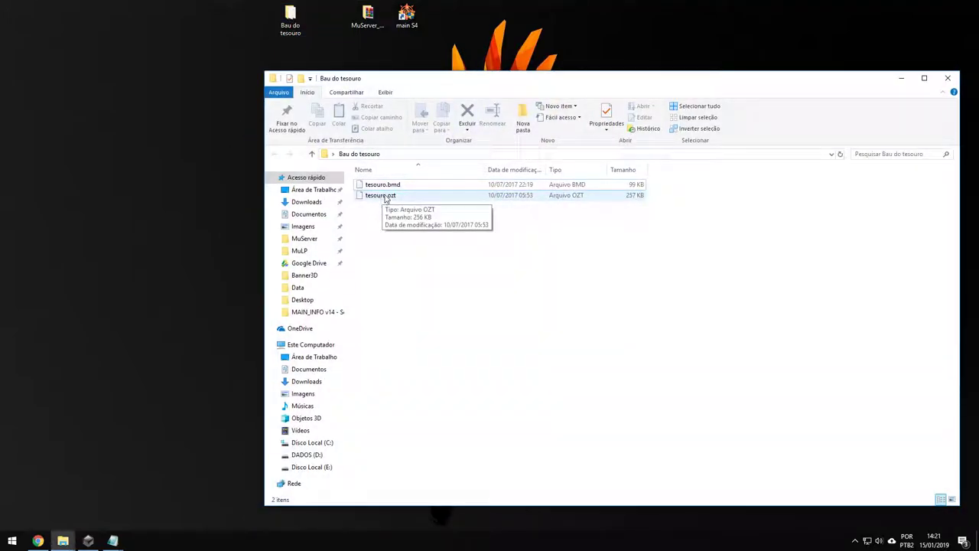
left_click_drag(499, 88, 260, 89)
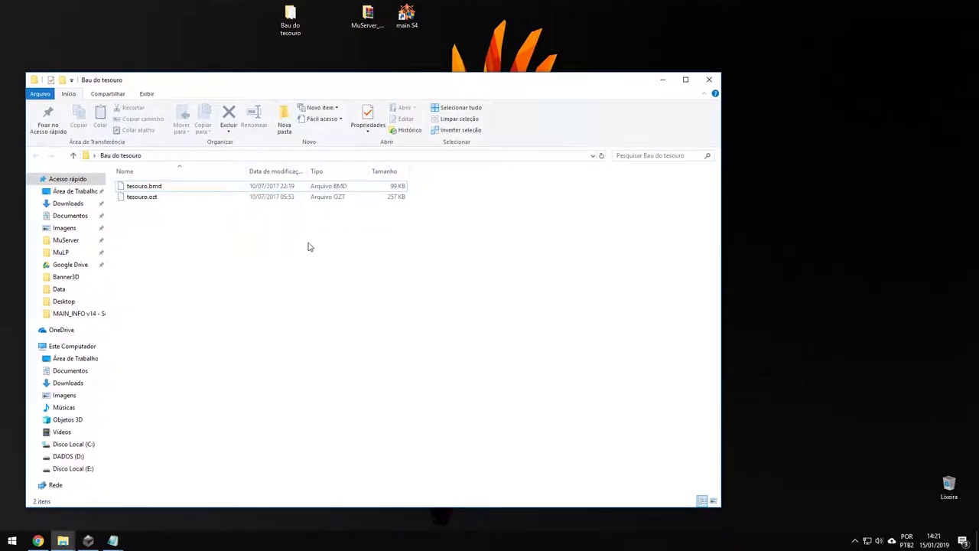
- Open MuServer_Season_4_Update_14\Data\Monster\Monster in Notepad and scroll to entries 700 and 701
mouse_move(63, 541)
left_click(46, 497)
left_click(493, 141)
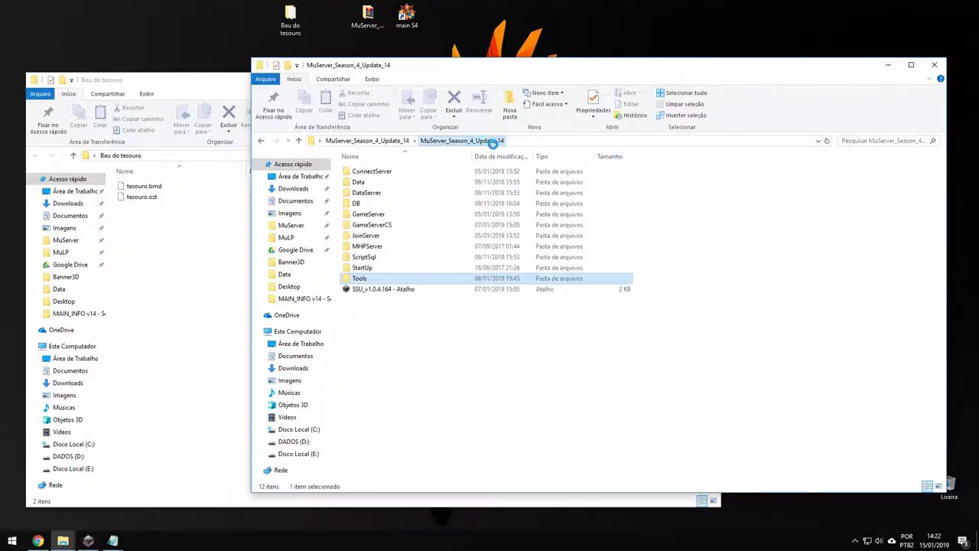
double_click(364, 182)
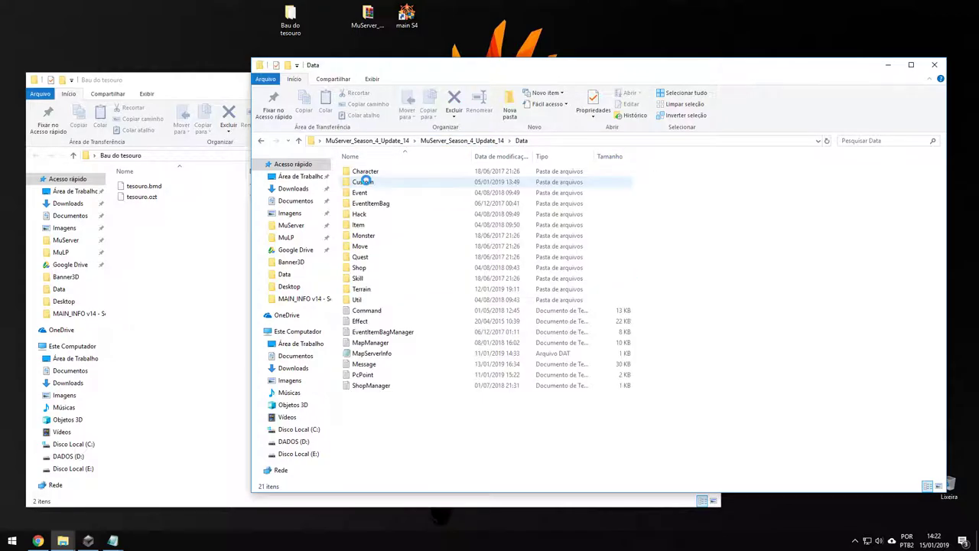
double_click(371, 235)
double_click(364, 193)
left_click_drag(417, 128, 631, 100)
left_click_drag(877, 130, 877, 433)
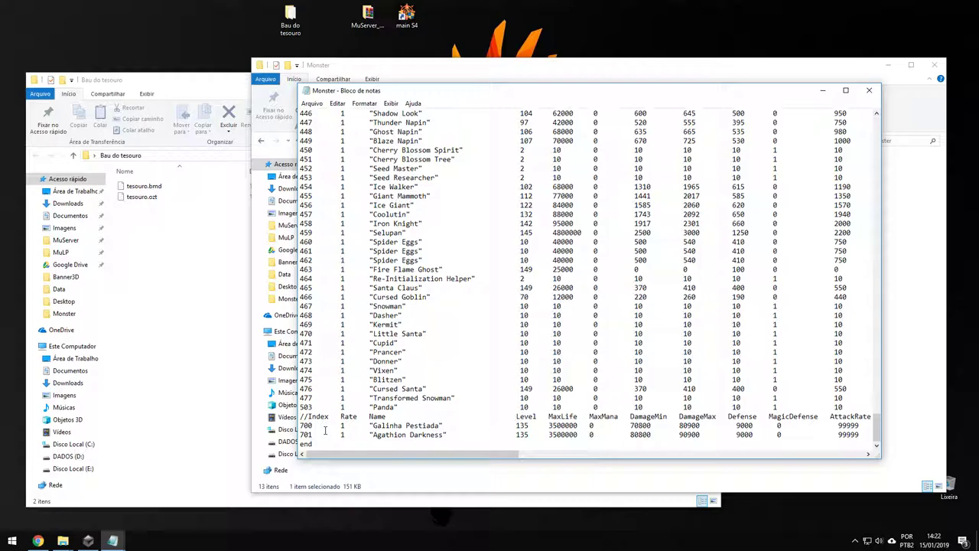
- Duplicate the Agathion Darkness row 701 above 'end' in the Monster list
left_click(316, 433)
left_click_drag(304, 442, 303, 434)
key("ctrl+c")
key("Right")
key("ctrl+v")
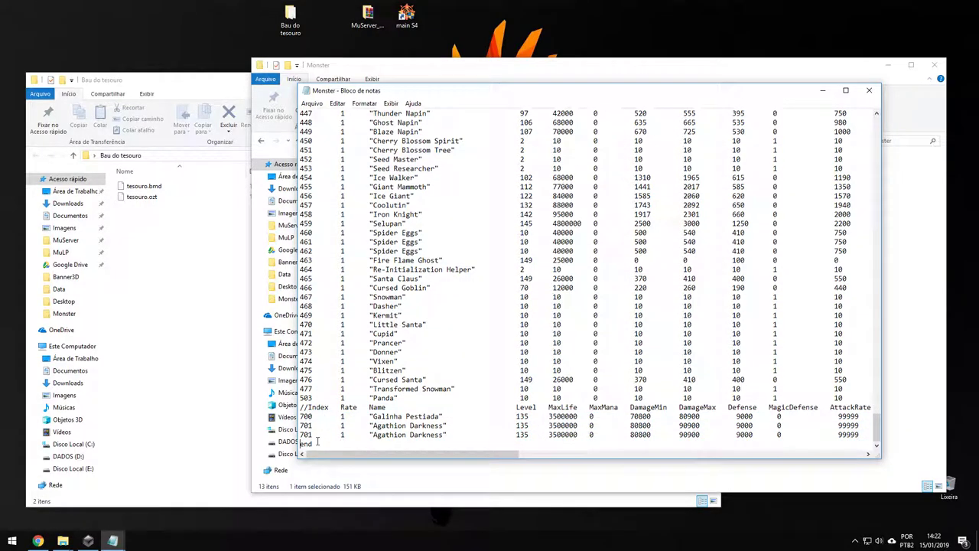
- Change the copied row's index to 702 and its name to "Bau do Tesouro"
left_click(313, 434)
key("BackSpace")
type("2")
left_click_drag(443, 435, 374, 435)
type("Bau")
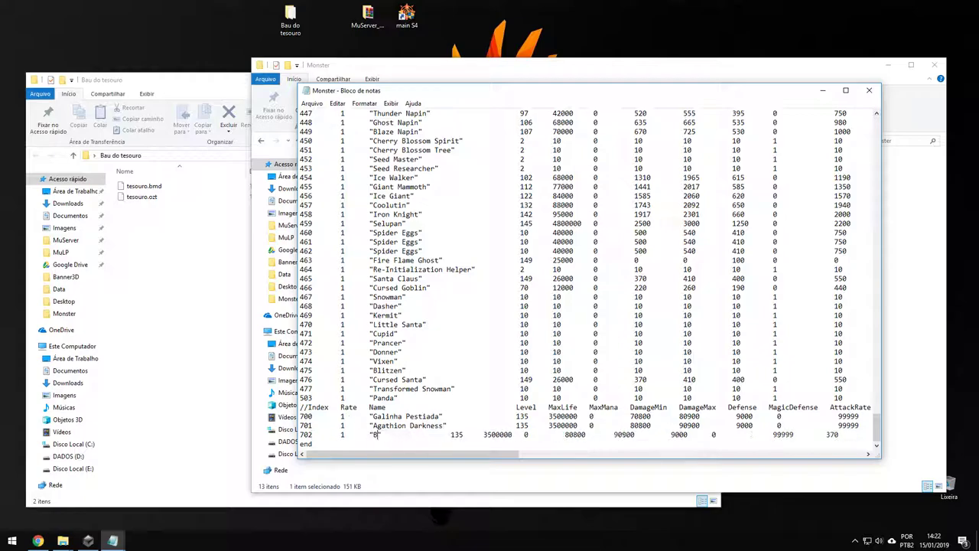
type(" do ")
type("Tesou")
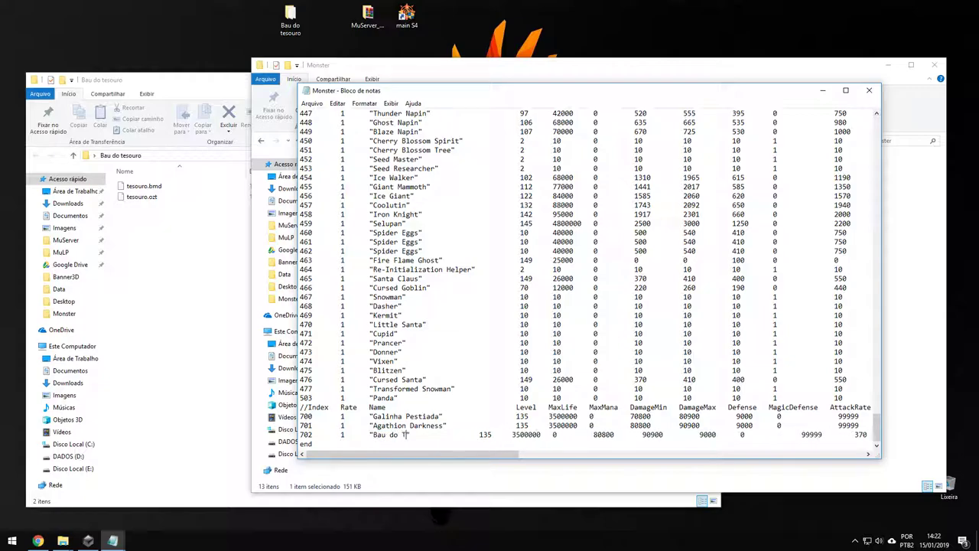
type("ro\"")
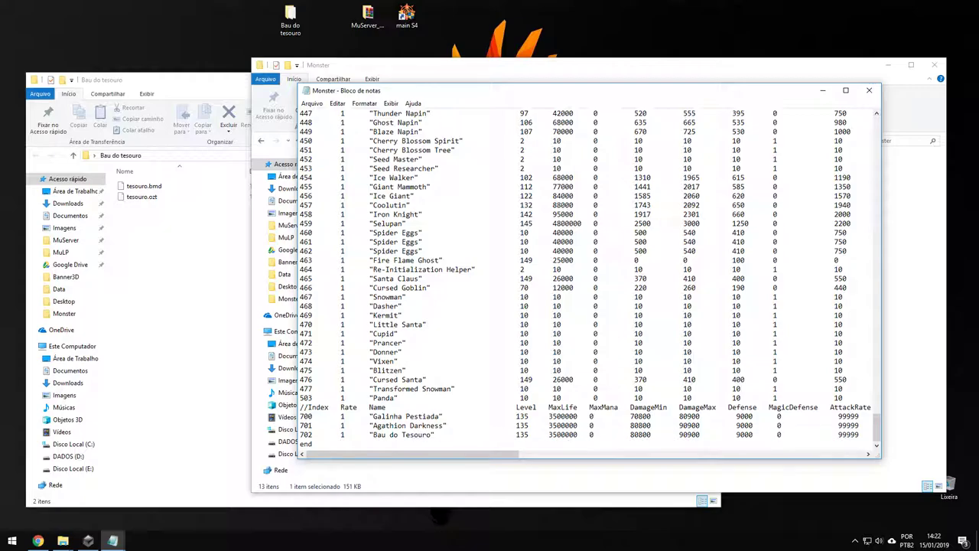
- Save the Monster list with the new 702 entry and review the edited rows
left_click_drag(305, 436, 415, 436)
left_click(330, 426)
left_click(313, 103)
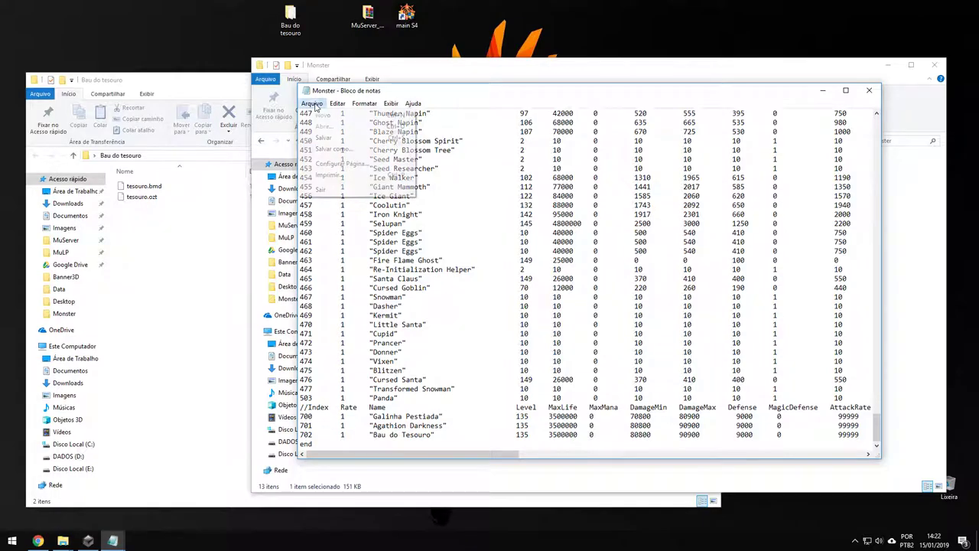
left_click(321, 140)
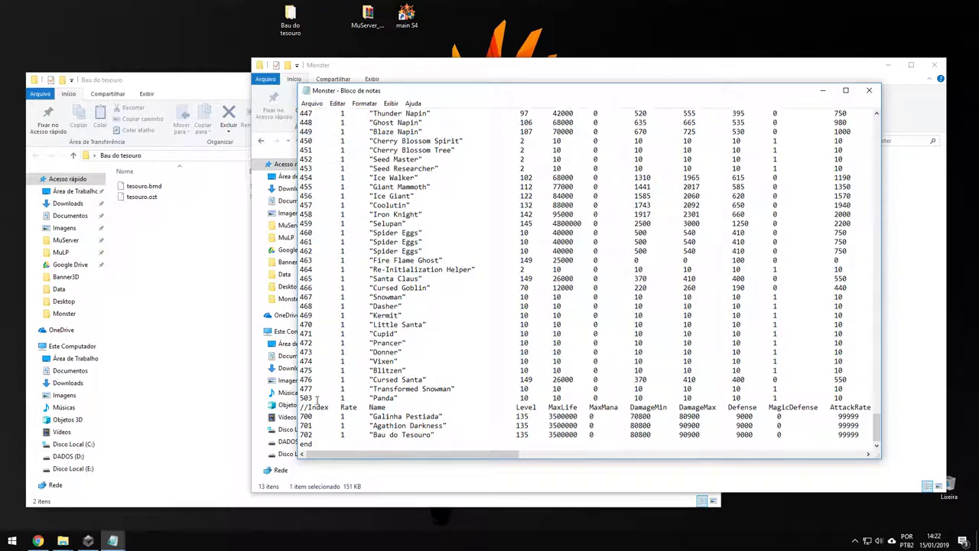
double_click(310, 435)
left_click(329, 430)
left_click_drag(320, 370, 300, 187)
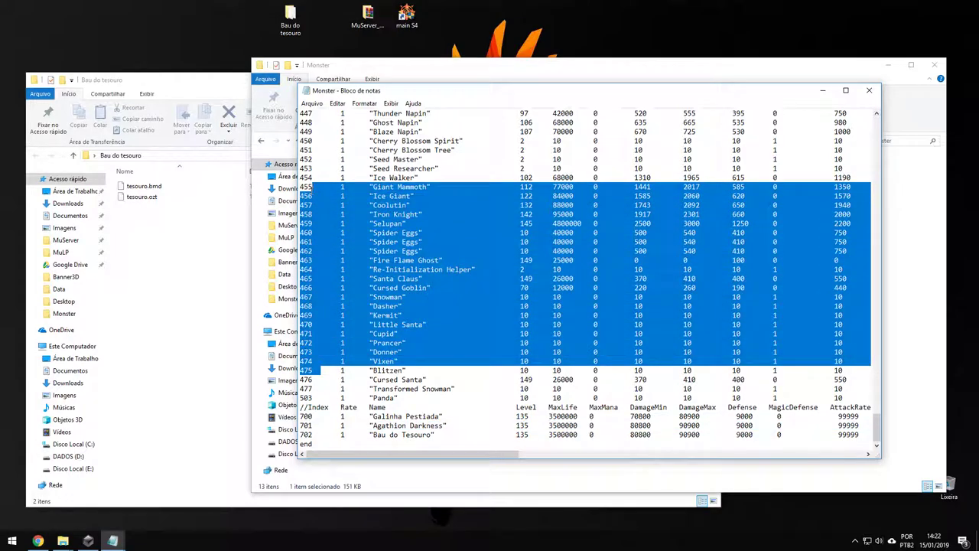
left_click(312, 279)
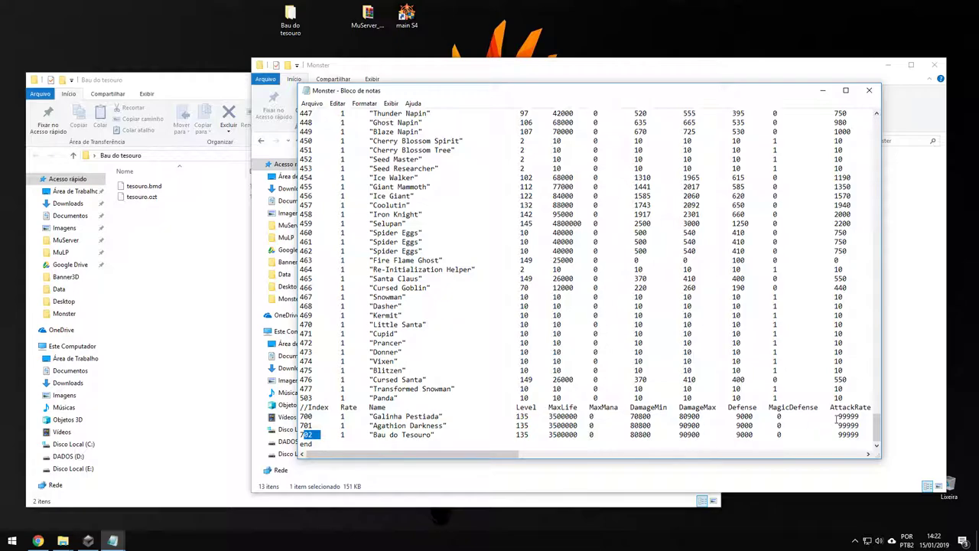
- Recheck the 702 index, save the Monster list again and minimize Notepad
left_click_drag(443, 457, 442, 457)
left_click(305, 434)
double_click(306, 434)
left_click(312, 102)
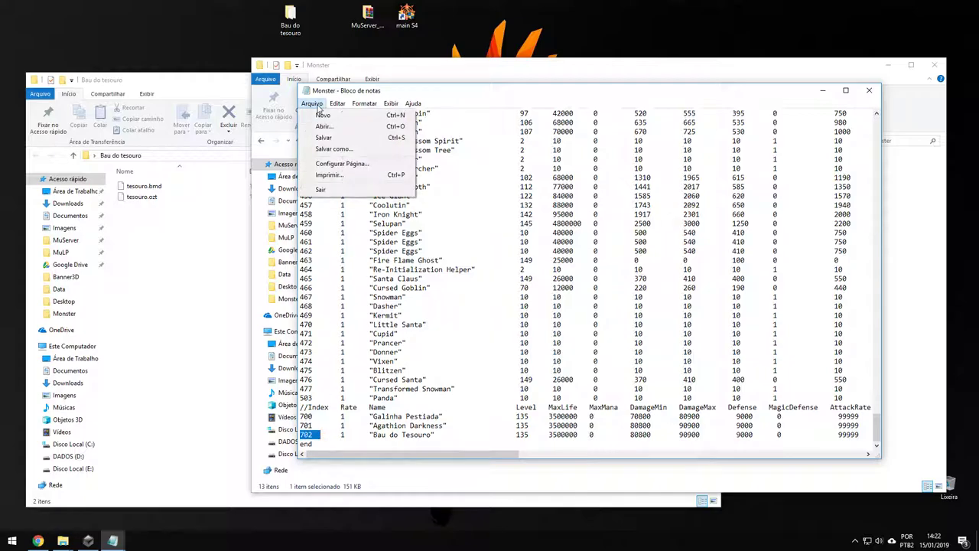
left_click(329, 133)
left_click(823, 90)
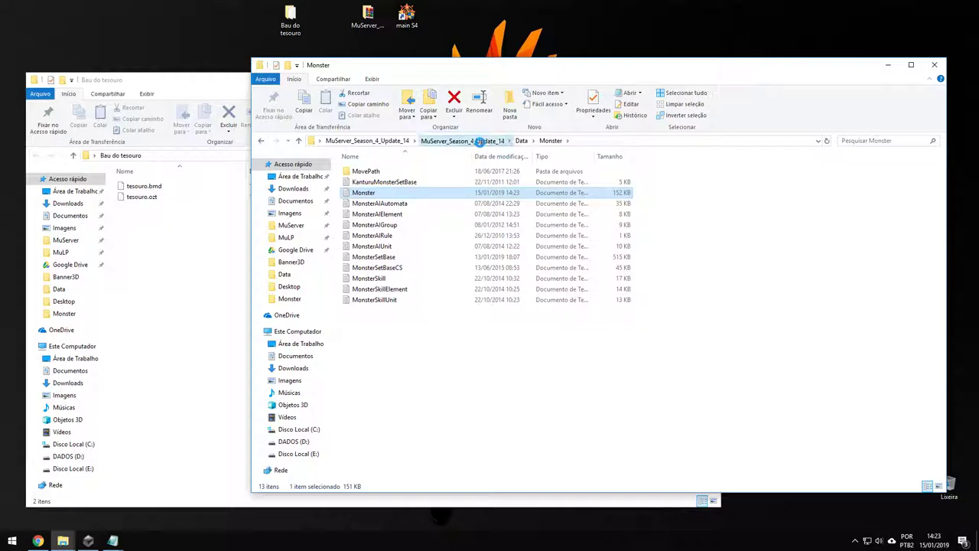
- Open CustomMonster from Tools\MAIN_INFO v14 - Season 4 in Notepad
left_click(479, 142)
double_click(360, 277)
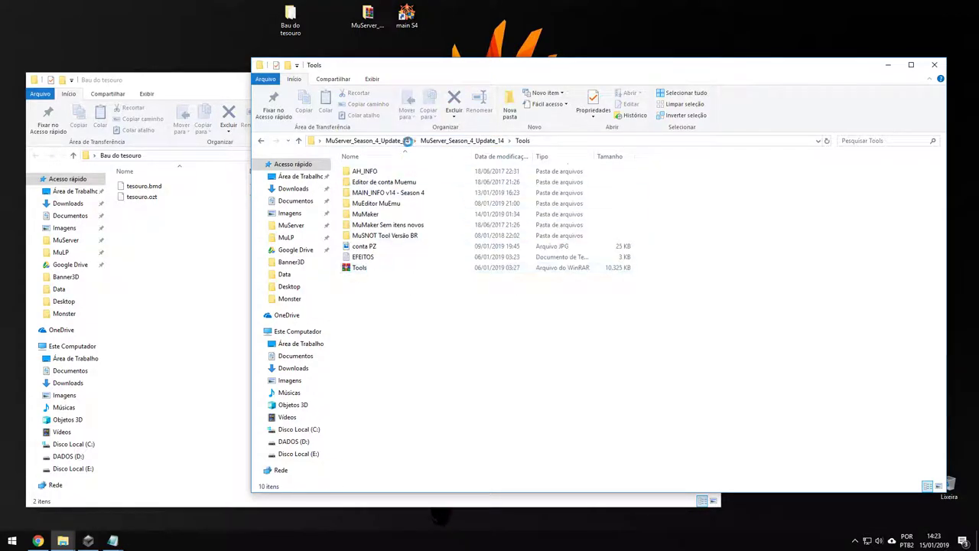
double_click(373, 194)
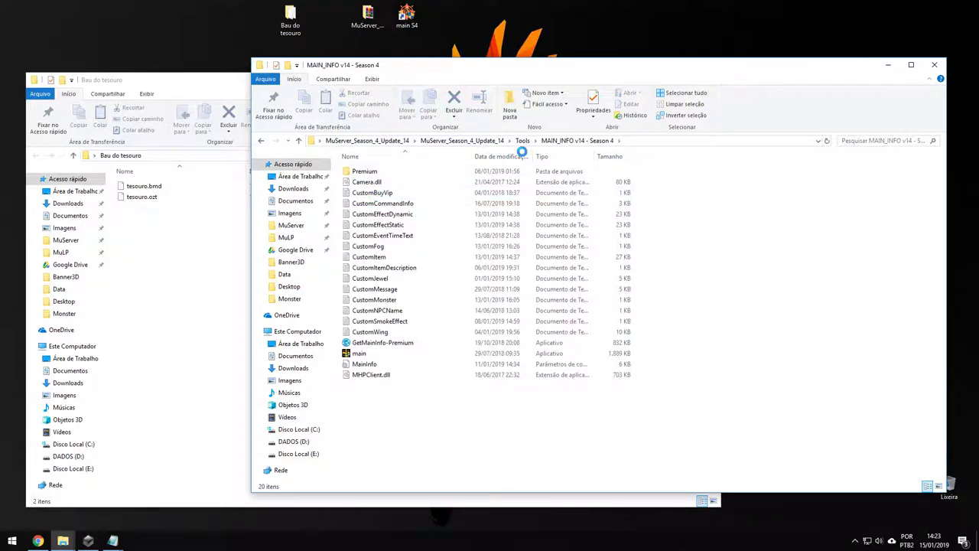
double_click(398, 300)
left_click_drag(315, 166, 473, 130)
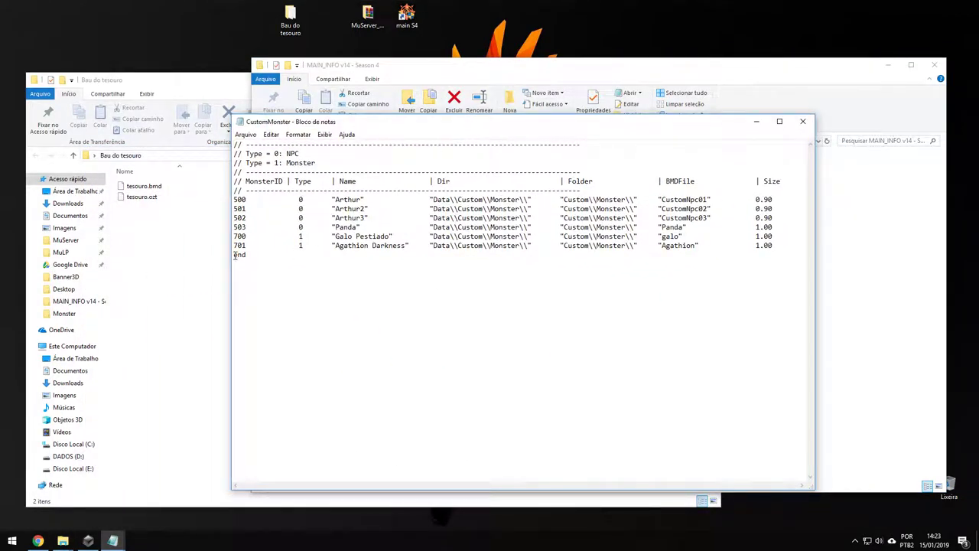
- Duplicate the 701 Agathion Darkness line as a new row in CustomMonster
left_click_drag(235, 255, 234, 246)
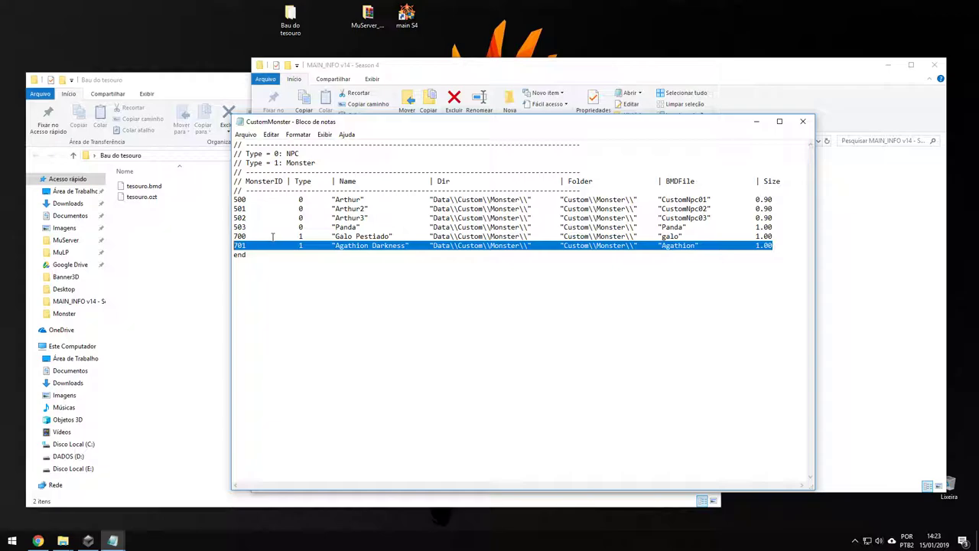
key("ctrl+c")
key("Right")
key("Return")
key("ctrl+v")
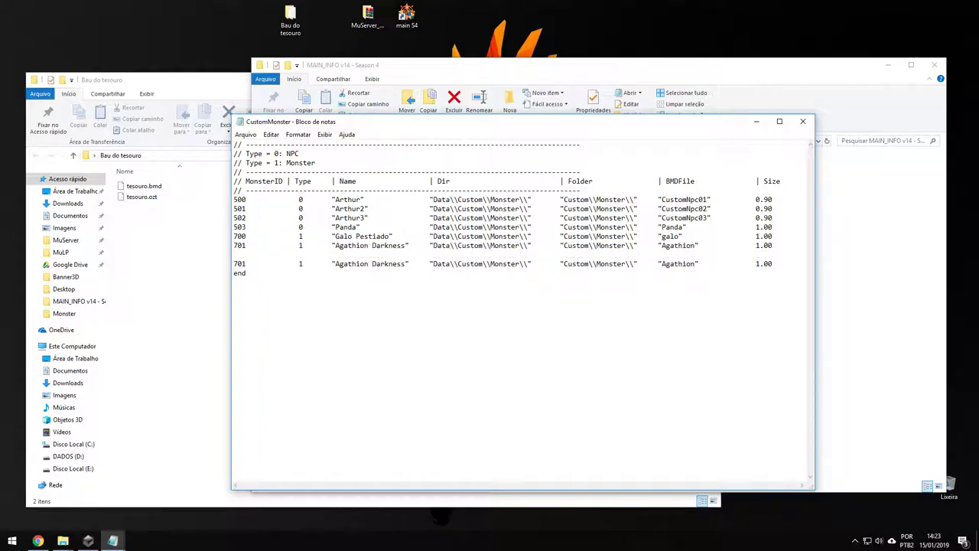
left_click(247, 253)
key("BackSpace")
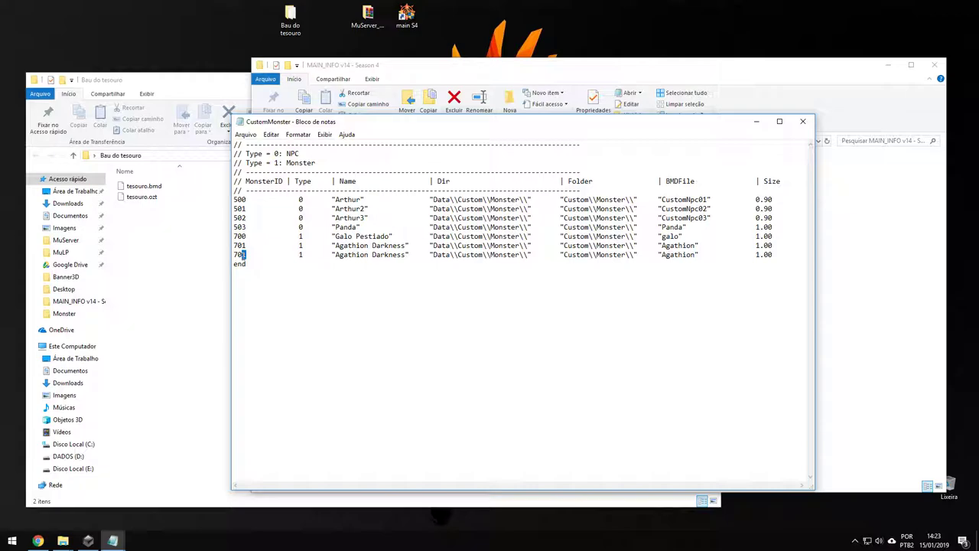
left_click(88, 541)
- Replace Agathion Darkness on CustomMonster line 702 with the name Bau do Tesouro
left_click(112, 541)
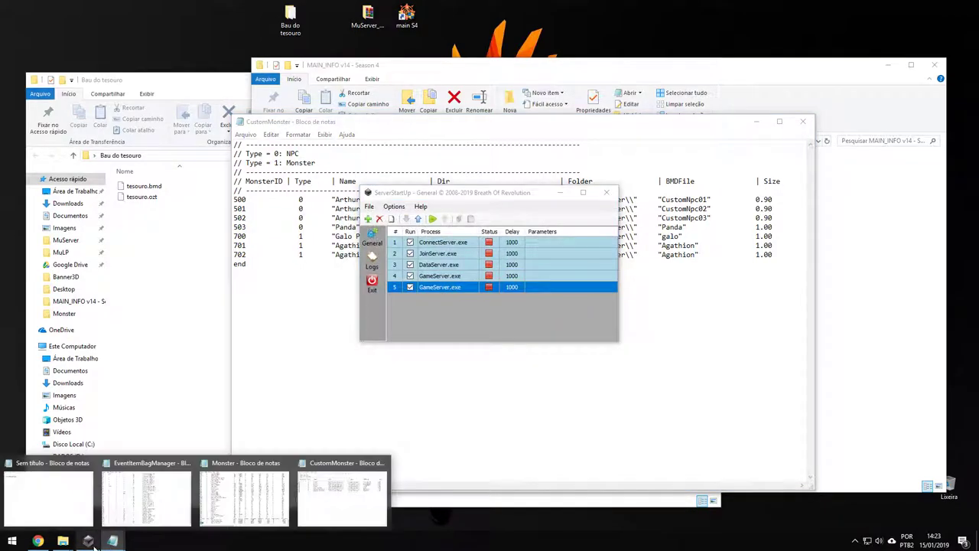
left_click(229, 492)
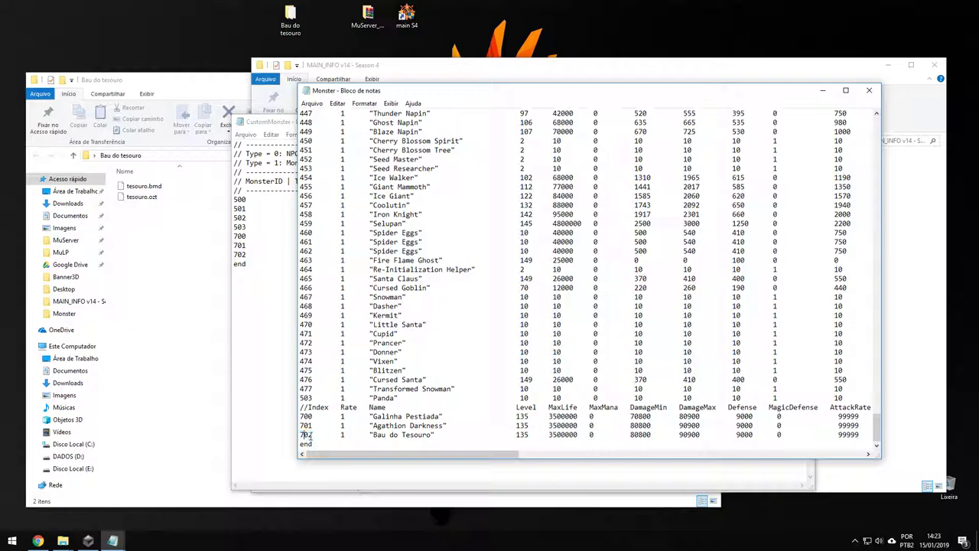
left_click(432, 434, "shift")
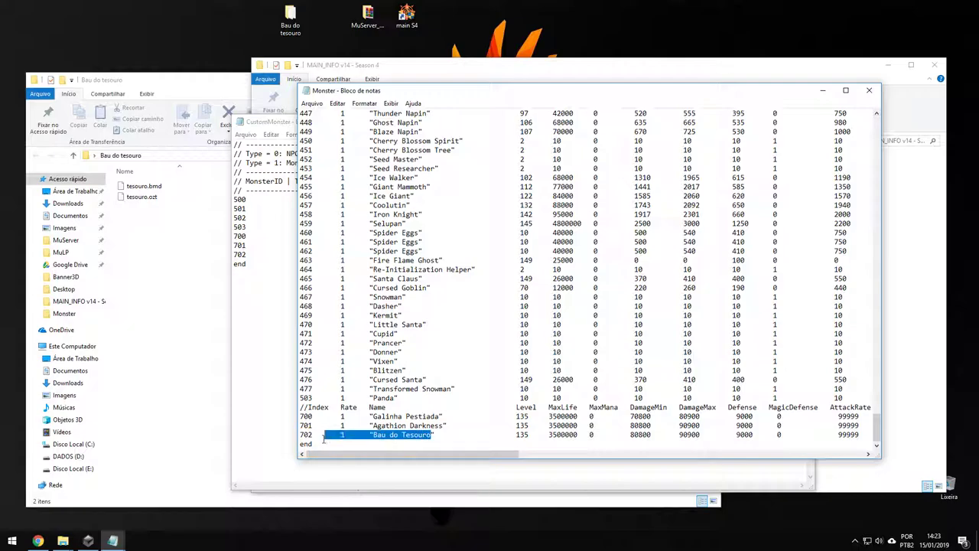
left_click_drag(450, 94, 600, 97)
left_click_drag(583, 435, 522, 434)
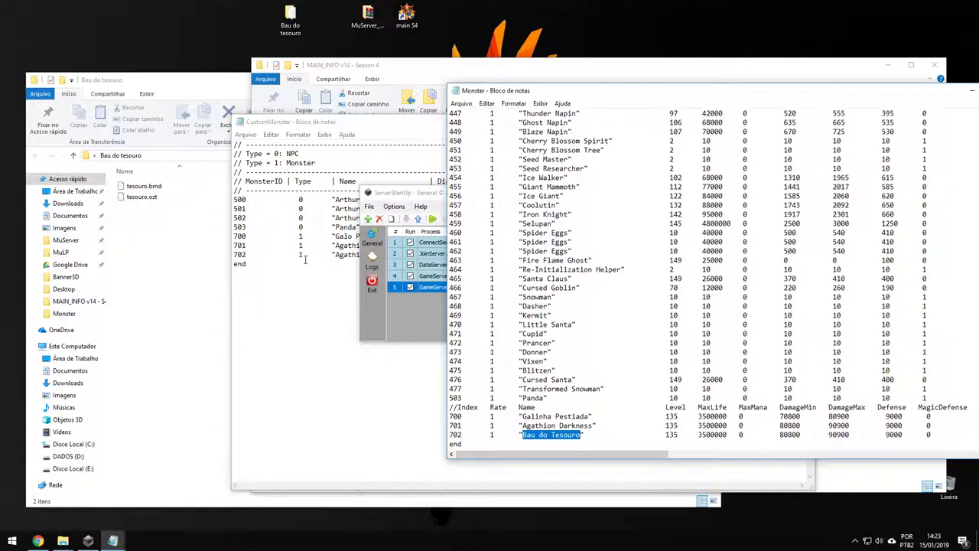
left_click(300, 227)
left_click_drag(406, 257, 331, 258)
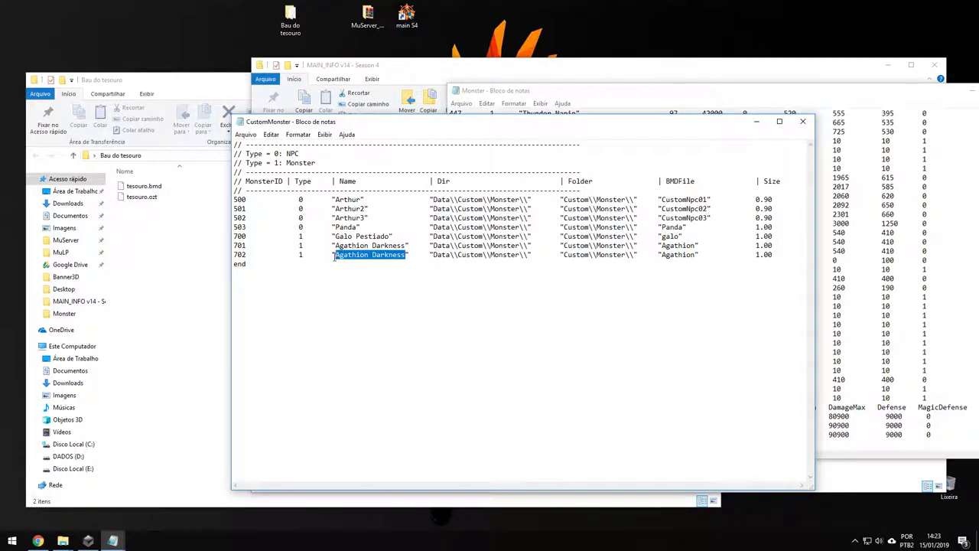
key("ctrl+v")
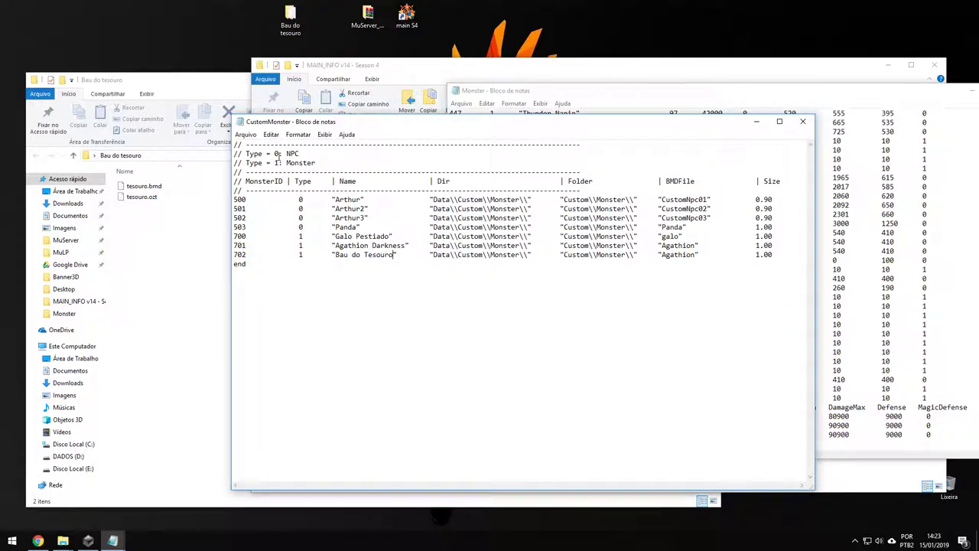
- Point out line 702's type value 1, which means Monster
left_click_drag(304, 201, 300, 246)
left_click(300, 255)
double_click(300, 255)
left_click_drag(283, 163, 247, 163)
left_click_drag(466, 237, 597, 248)
left_click(598, 249)
- Select the Agathion model name on line 702 and pick tesouro.bmd in the chest folder
left_click_drag(673, 121, 624, 124)
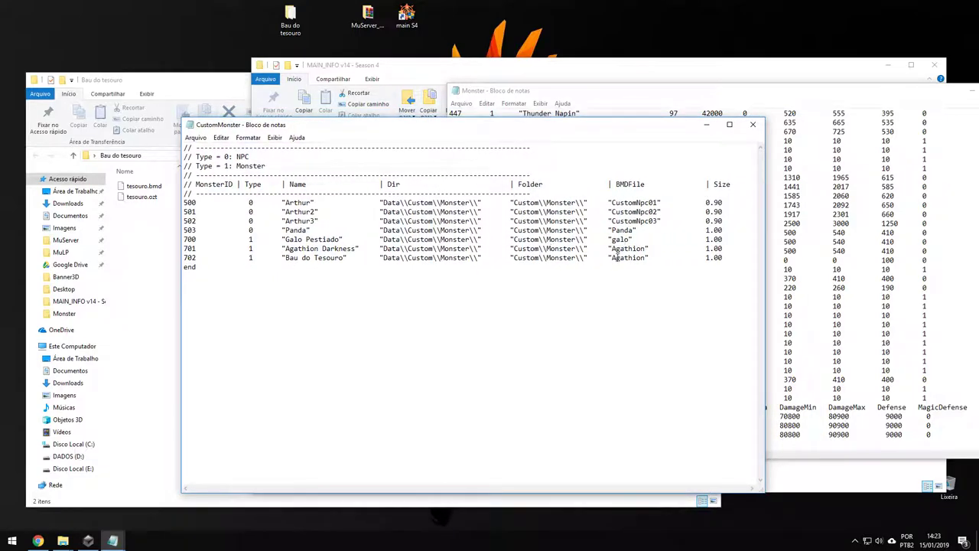
left_click_drag(644, 260, 616, 262)
left_click(142, 234)
left_click(142, 188)
- Replace the BMD file name Agathion with tesouro on line 702, keeping size 1.00
left_click(136, 191)
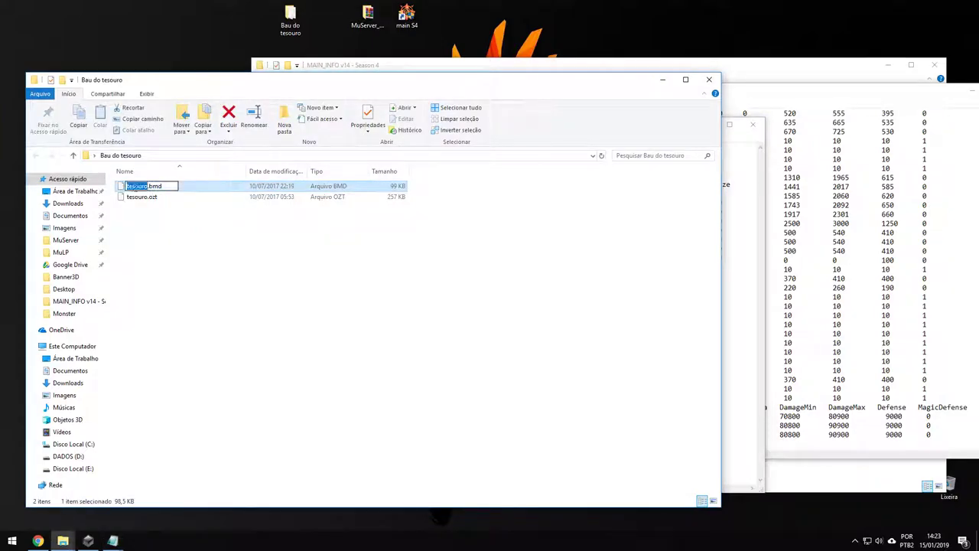
left_click(733, 220)
double_click(645, 257)
key("BackSpace")
key("ctrl+v")
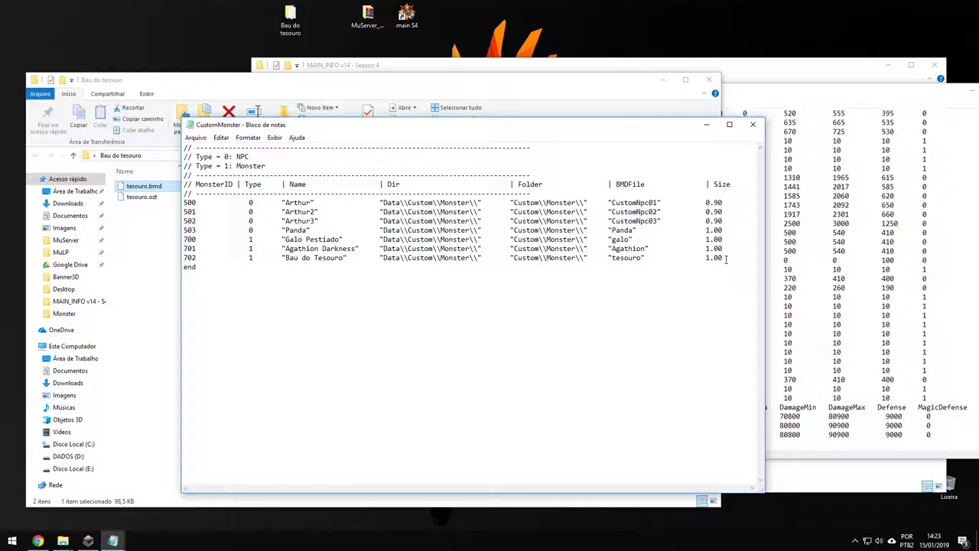
left_click_drag(726, 259, 694, 258)
left_click(725, 258)
- Save the CustomMonster list and move its window out of the way
left_click(196, 258, "shift")
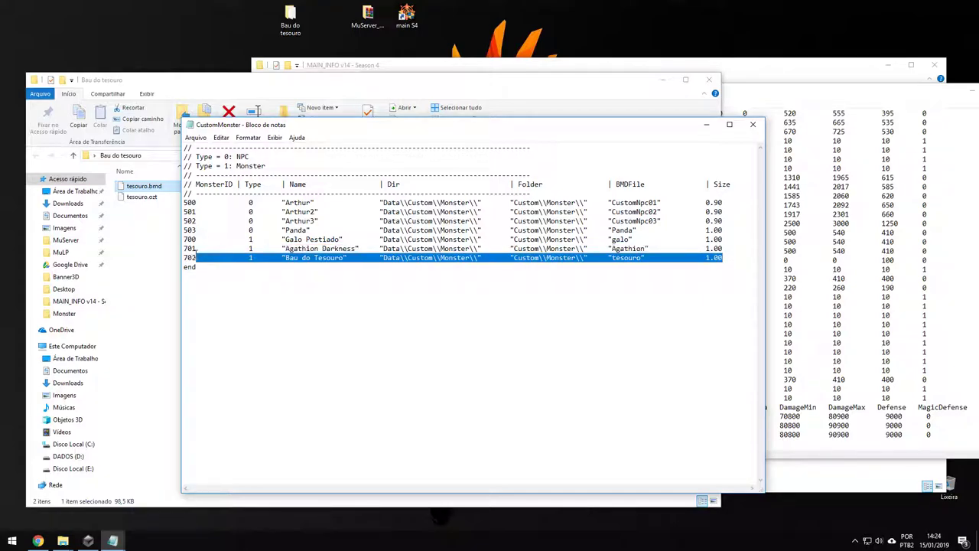
left_click(196, 138)
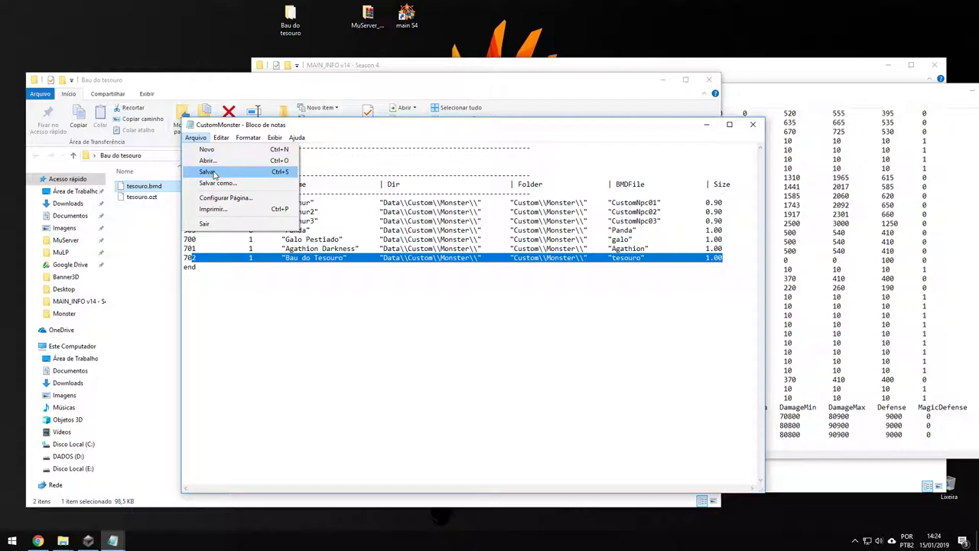
left_click(207, 172)
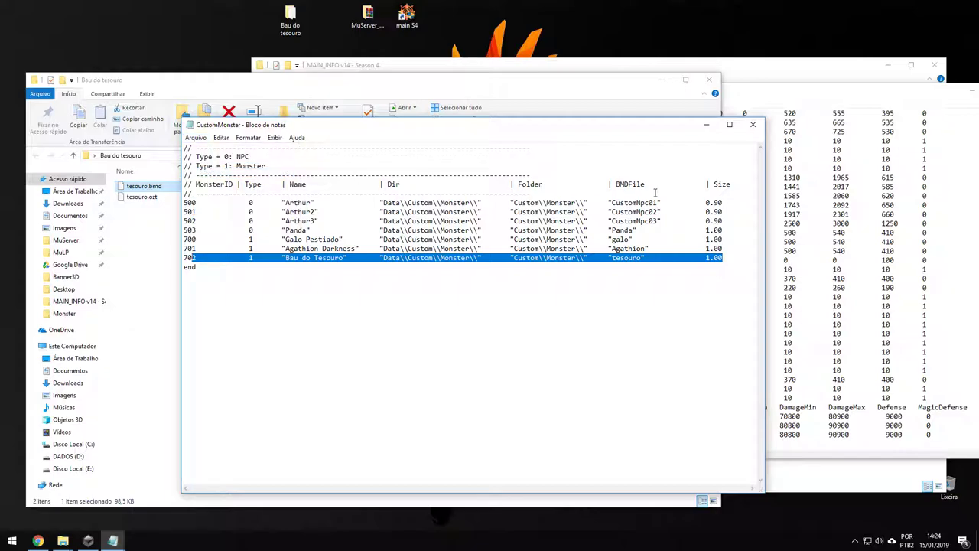
left_click(752, 124)
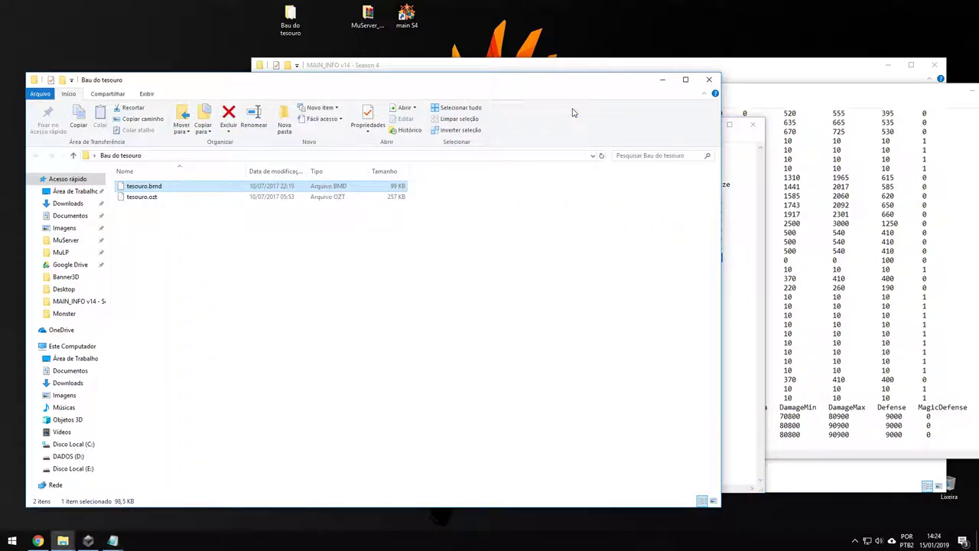
- Copy main.premium from the MAIN_INFO v14 Premium folder
left_click(481, 67)
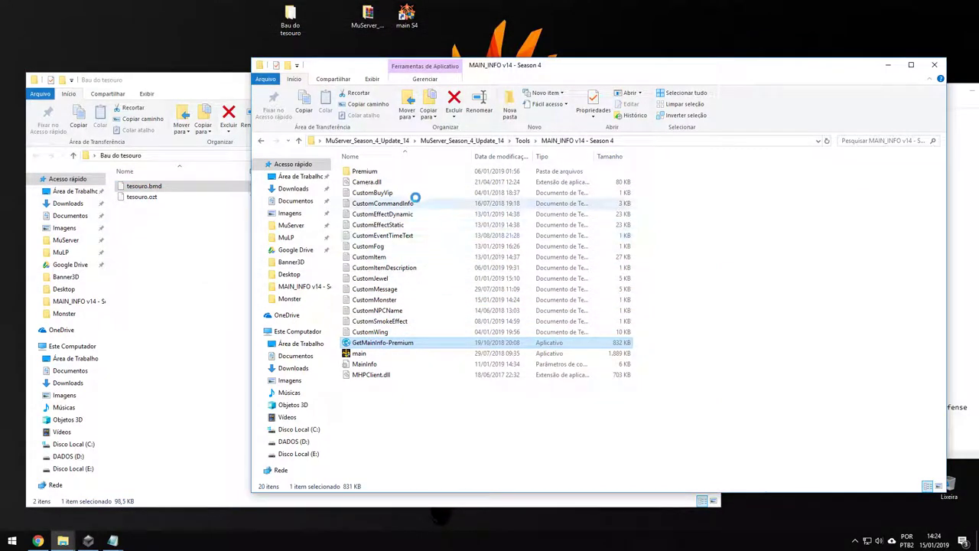
double_click(366, 169)
left_click(377, 203)
right_click(377, 203)
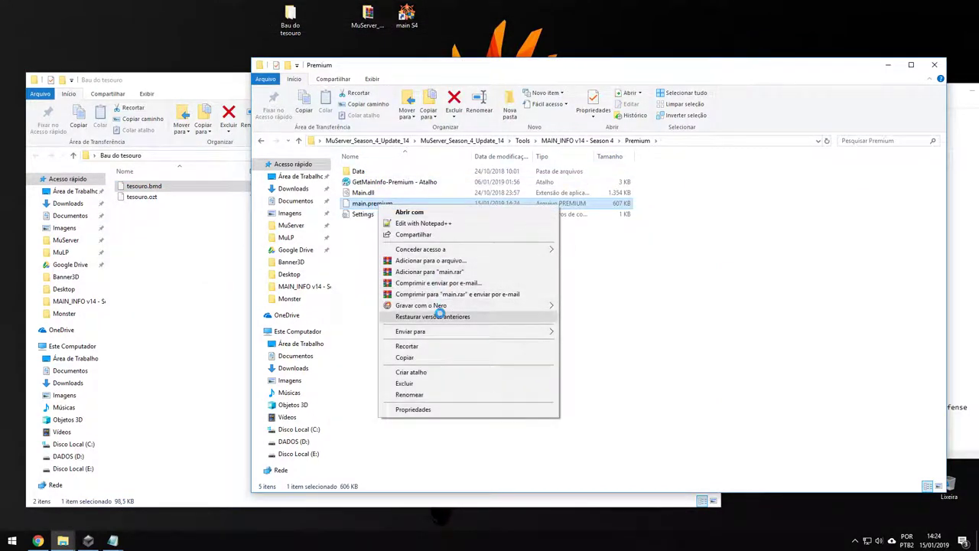
left_click(413, 357)
- Paste main.premium into the MuLP client folder, replacing the existing copy
right_click(406, 19)
left_click(447, 35)
left_click_drag(469, 93, 605, 76)
right_click(658, 223)
left_click(706, 294)
left_click(461, 189)
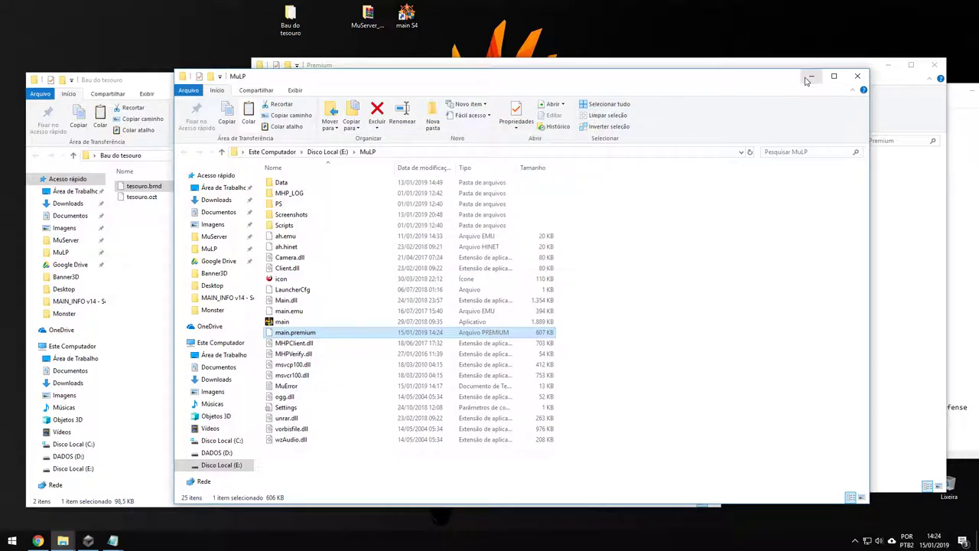
left_click(811, 76)
- Check the Data\Custom\Monster model path on CustomMonster line 702
mouse_move(112, 541)
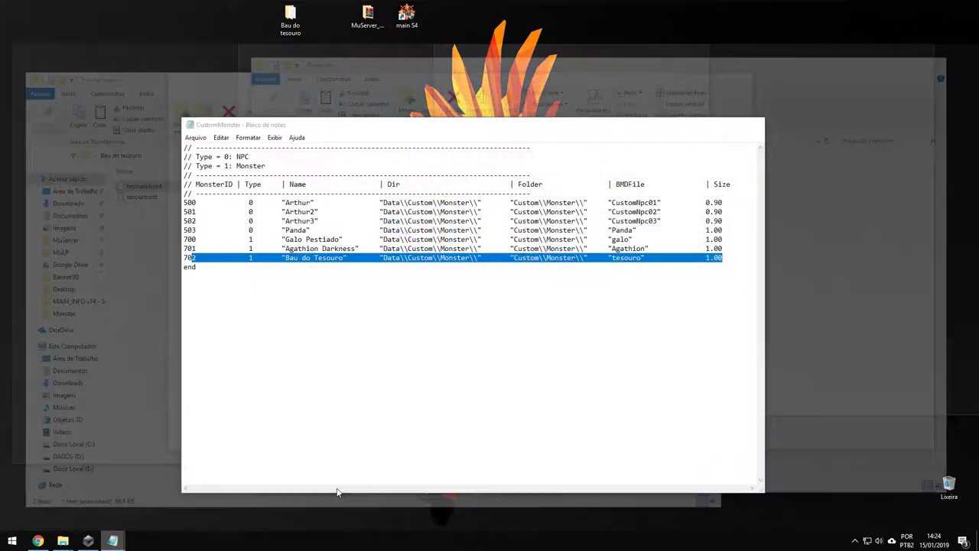
left_click(341, 507)
left_click_drag(410, 131, 474, 147)
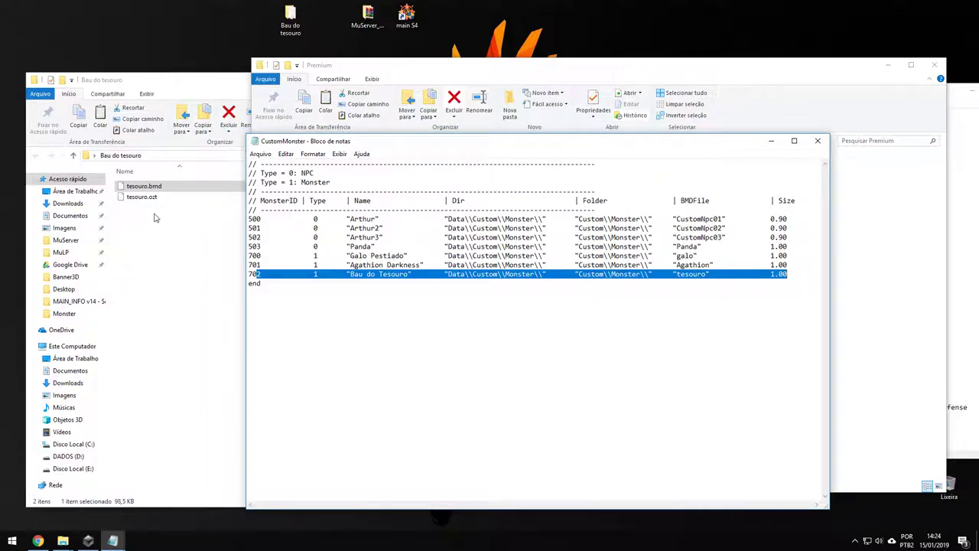
left_click_drag(448, 274, 539, 275)
- Copy both tesouro.bmd and tesouro.ozt from the chest folder
left_click(158, 209)
left_click_drag(158, 209, 141, 184)
right_click(141, 184)
left_click(179, 314)
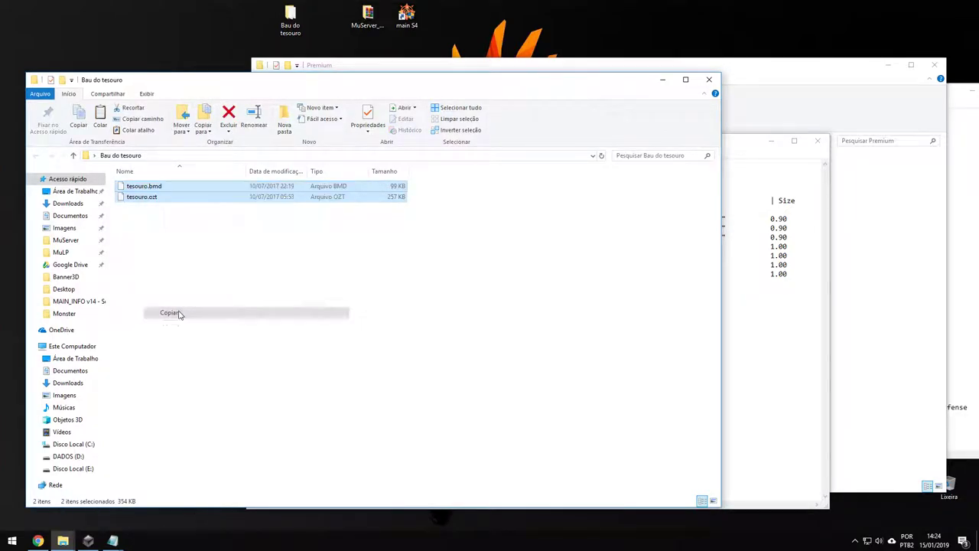
key("alt+Tab")
- Paste the tesouro files into MuLP\Data\Custom\Monster, then return to MuLP
mouse_move(71, 536)
left_click(242, 497)
double_click(287, 186)
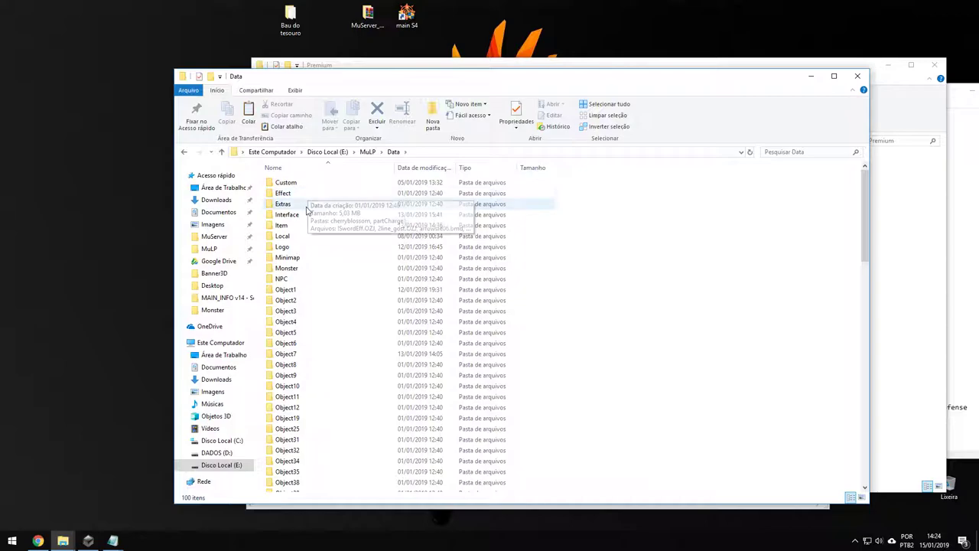
double_click(285, 184)
double_click(286, 204)
right_click(639, 245)
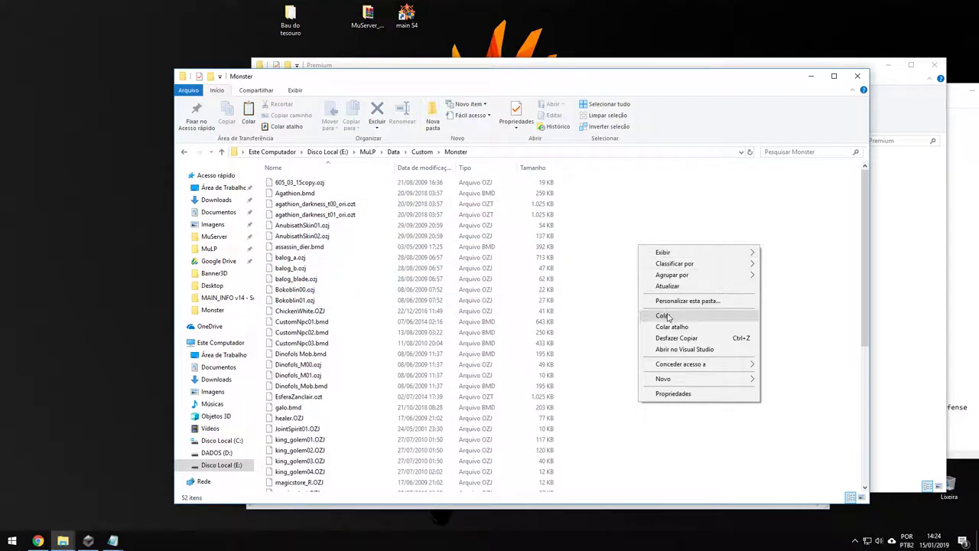
left_click(663, 315)
left_click(368, 151)
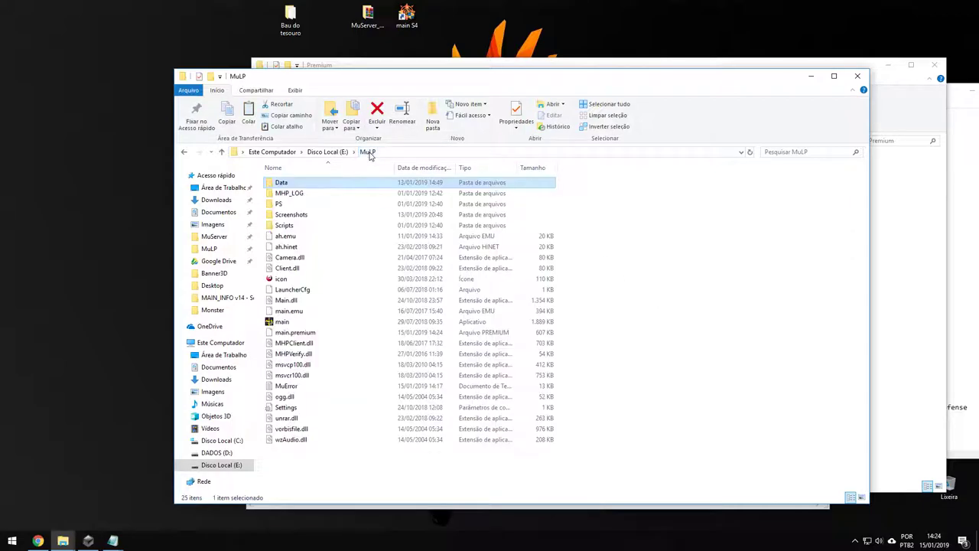
- Review the entries for monsters 700 and 701, then close the CustomMonster list
left_click(811, 76)
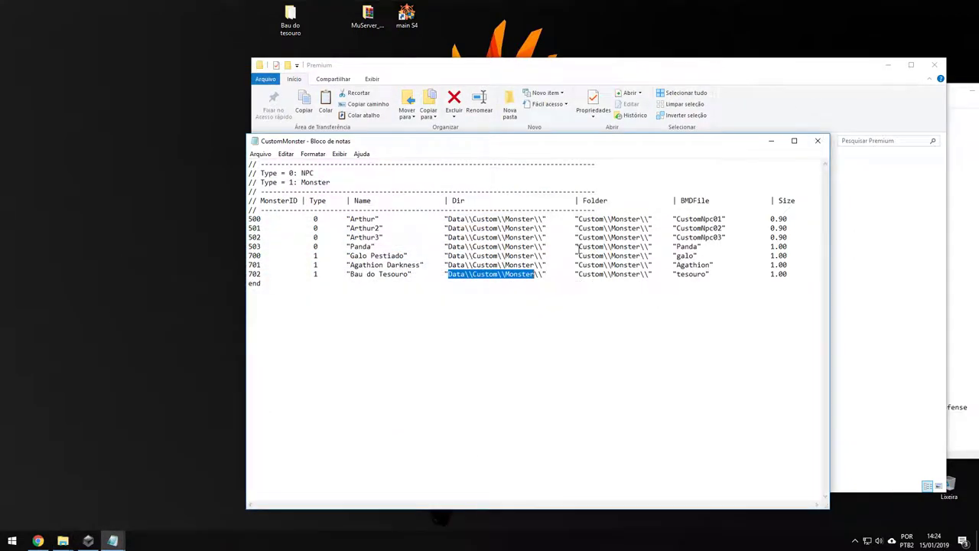
left_click_drag(373, 255, 389, 265)
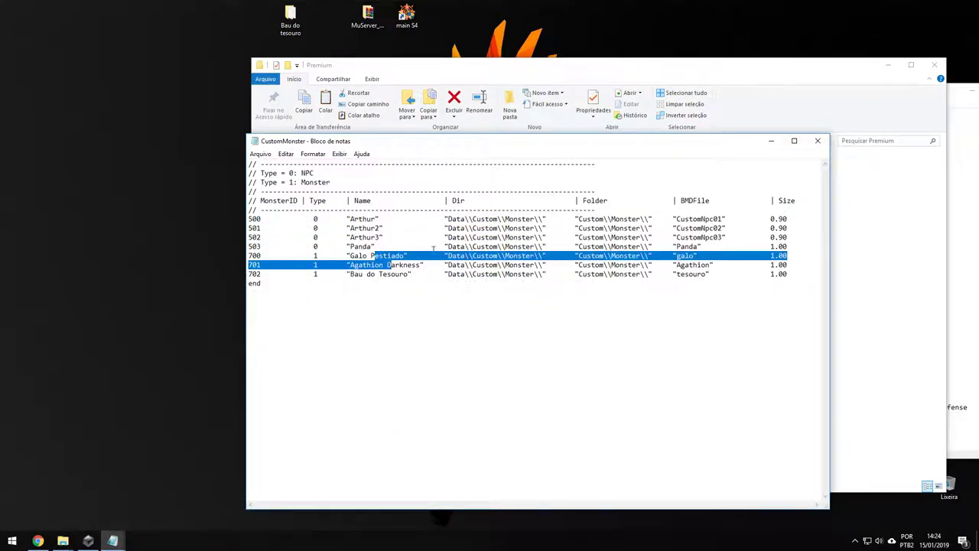
left_click(693, 222)
left_click(818, 141)
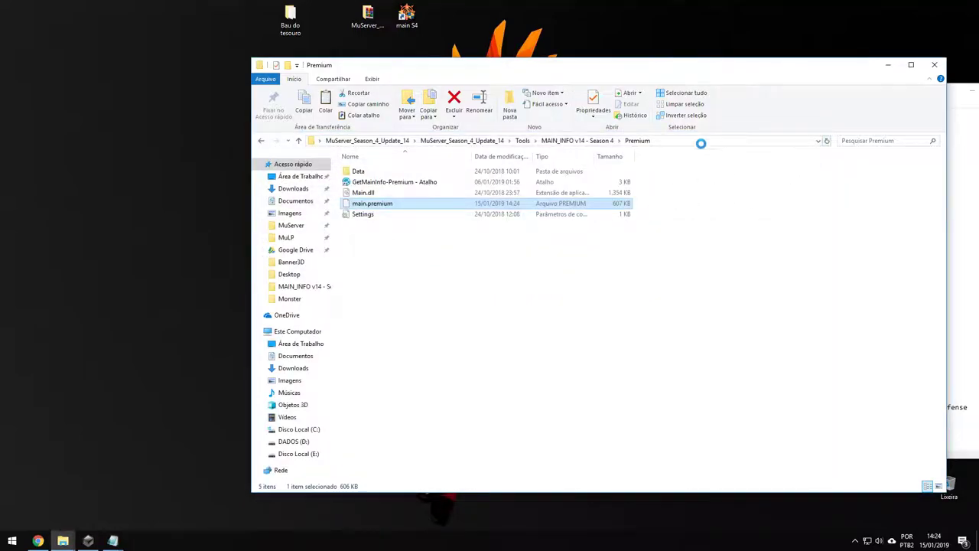
- Open EventItemBagManager from the MuServer_Season_4_Update_14\Data folder
left_click_drag(504, 73, 425, 93)
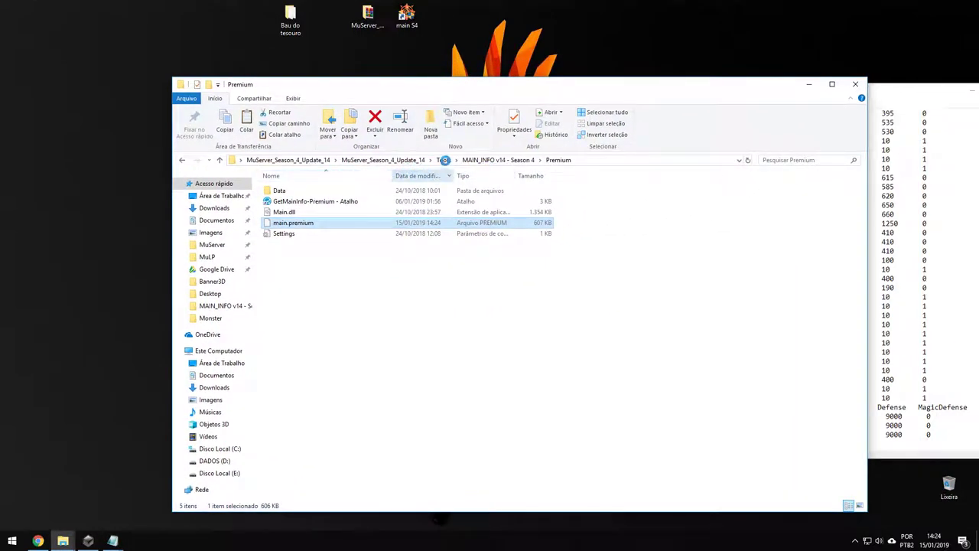
left_click(404, 160)
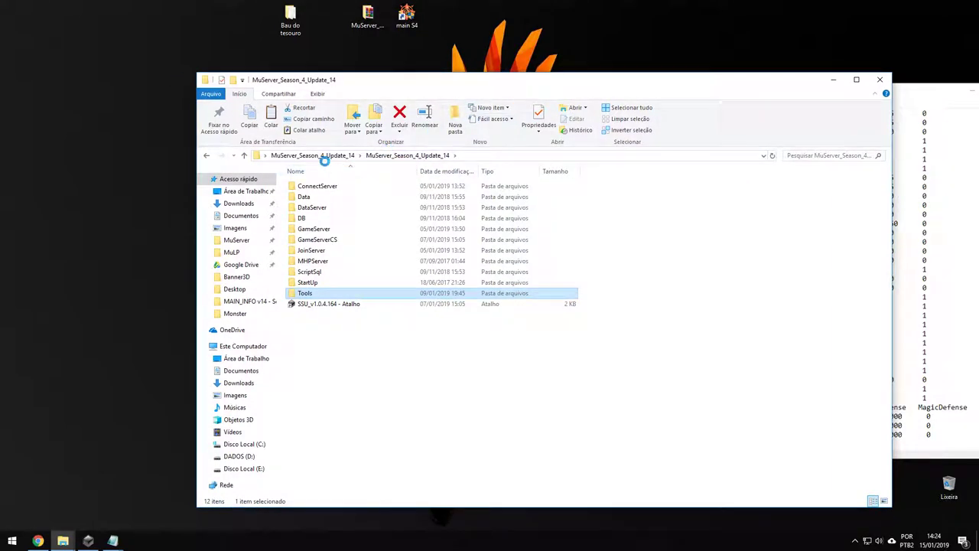
double_click(303, 197)
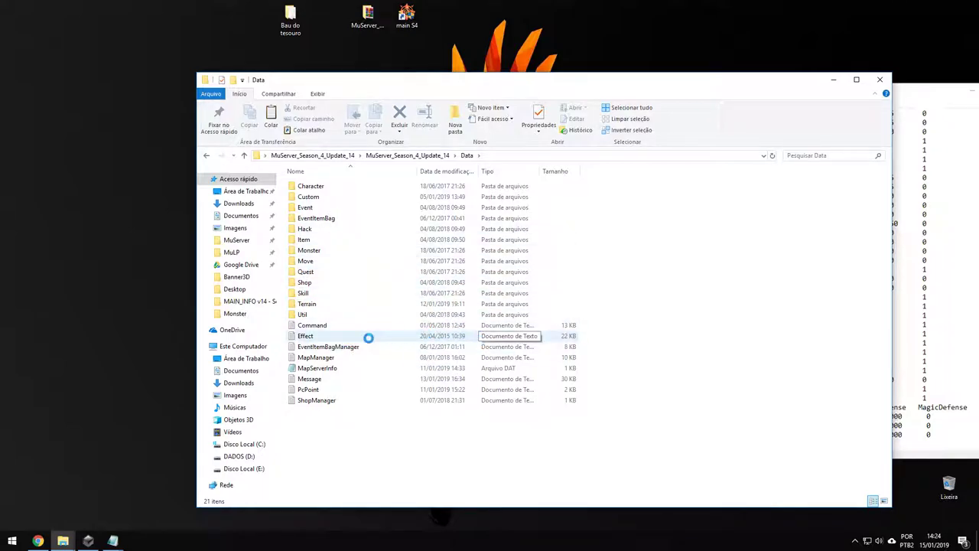
double_click(308, 347)
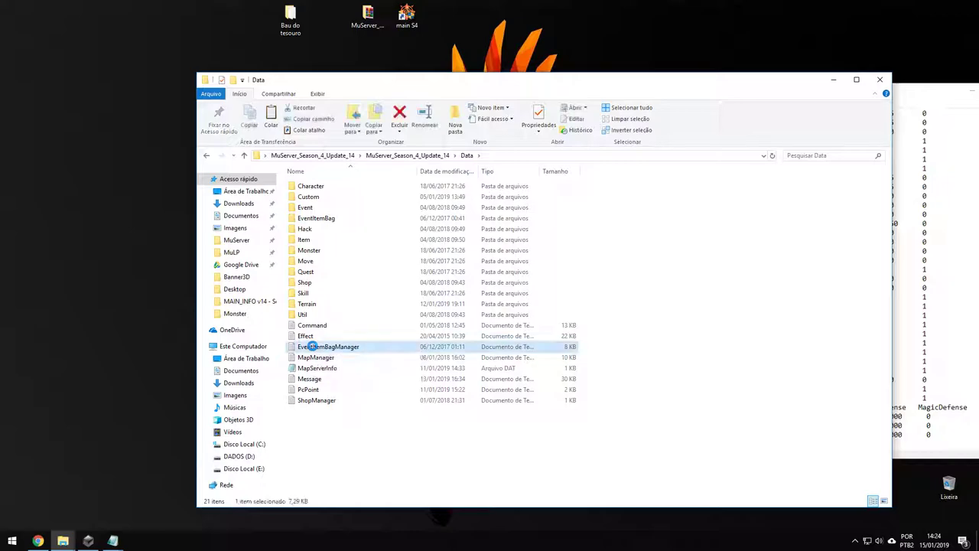
- Paste a copy of the Custom Gift line 118 as new entry 119 in EventItemBagManager
left_click_drag(819, 197, 819, 390)
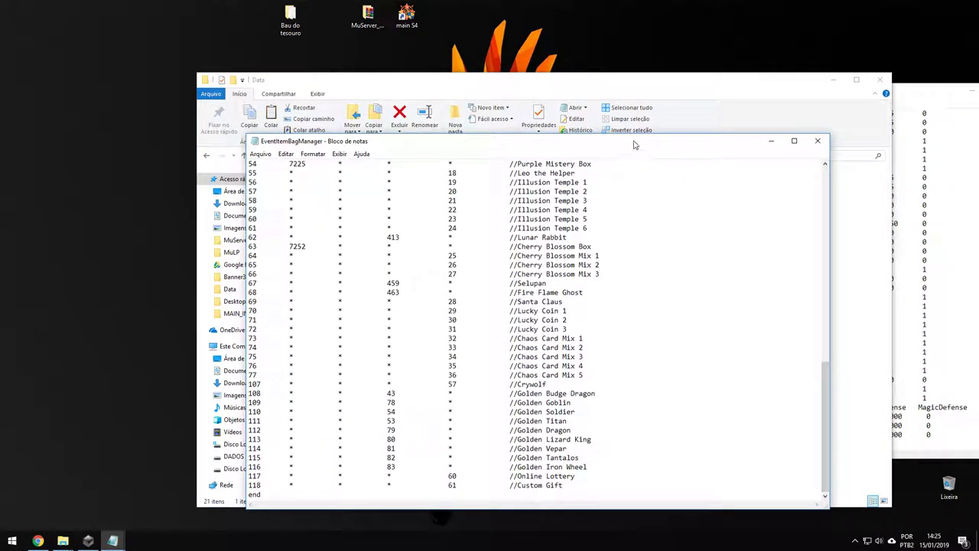
left_click_drag(633, 144, 648, 85)
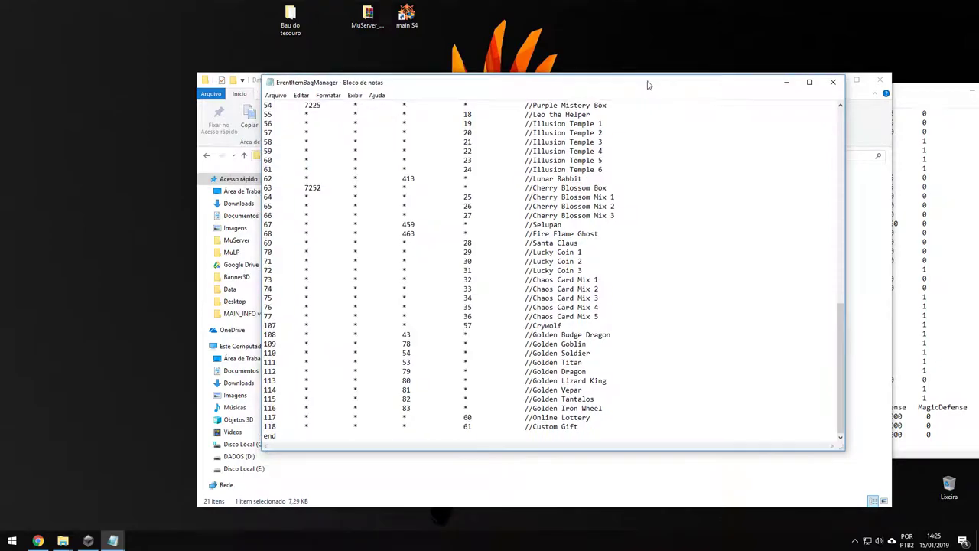
left_click_drag(265, 437, 264, 428)
left_click(266, 436)
key("ctrl+v")
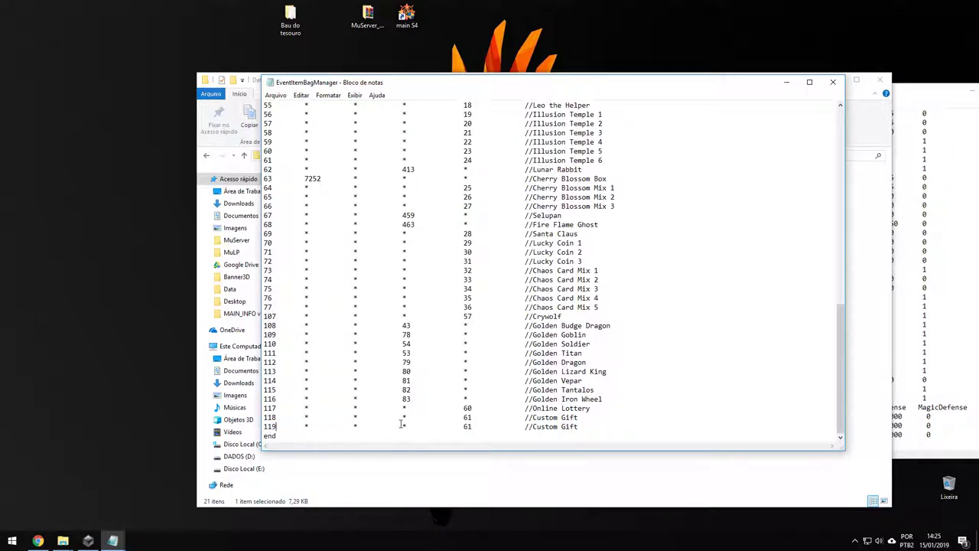
left_click_drag(838, 394, 839, 191)
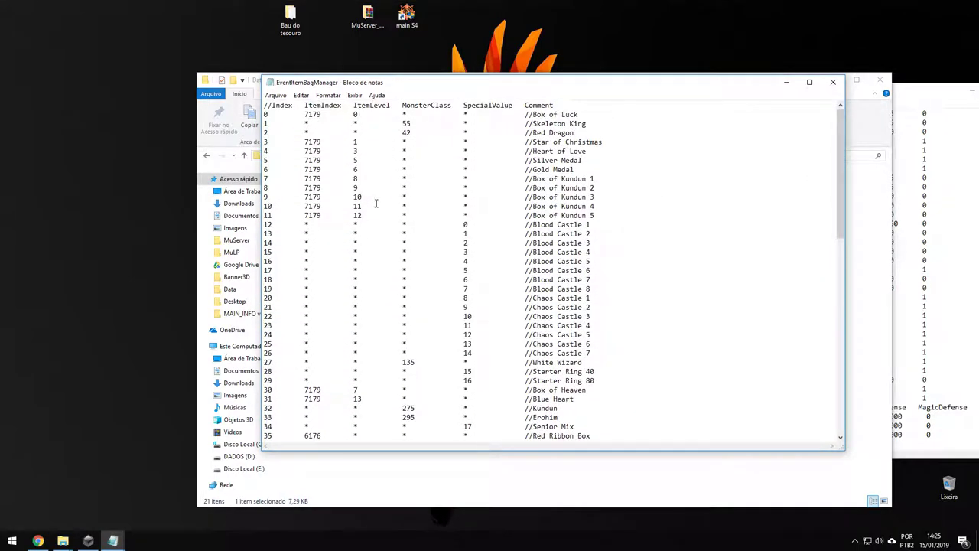
left_click_drag(839, 165, 831, 370)
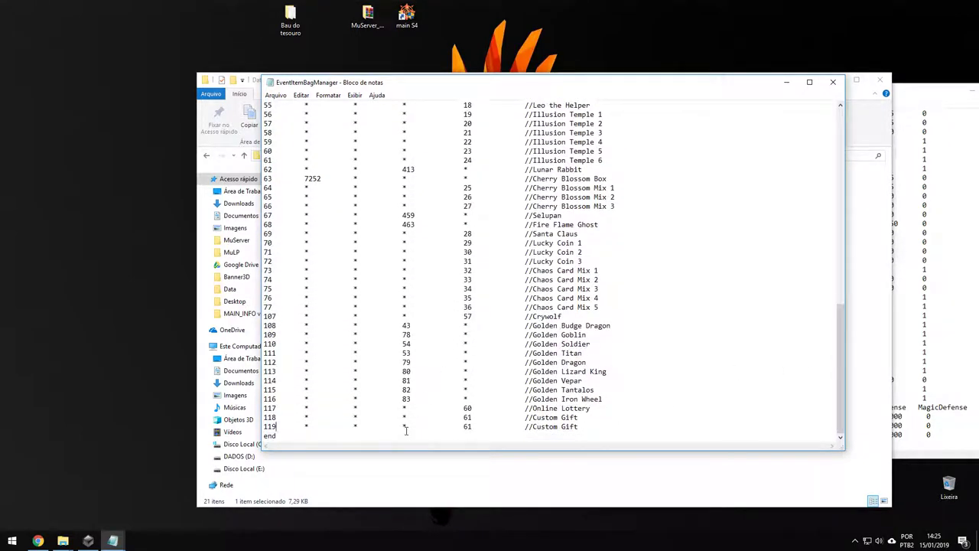
- Enter MonsterClass 702 on line 119 after confirming in Monster.txt that 702 is Bau do Tesouro
type("702")
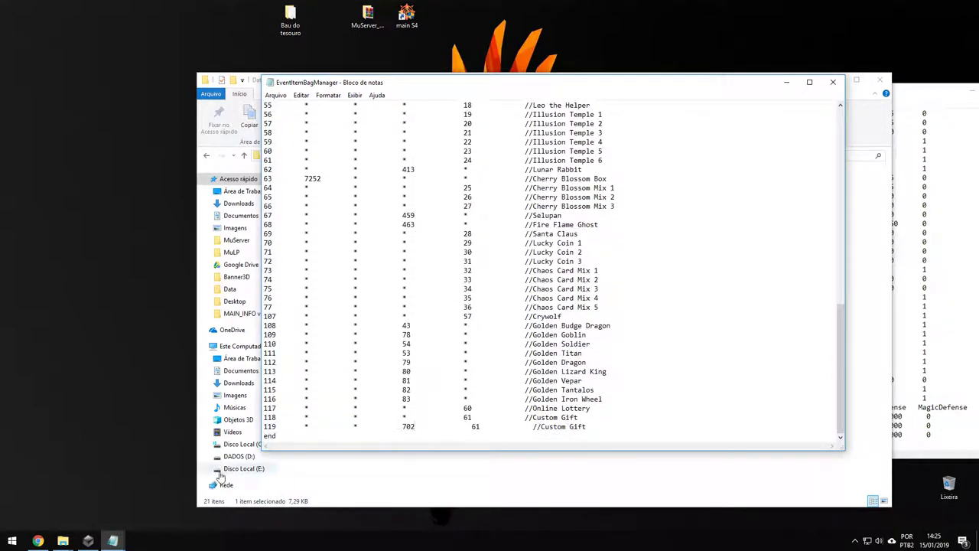
mouse_move(113, 540)
left_click(244, 498)
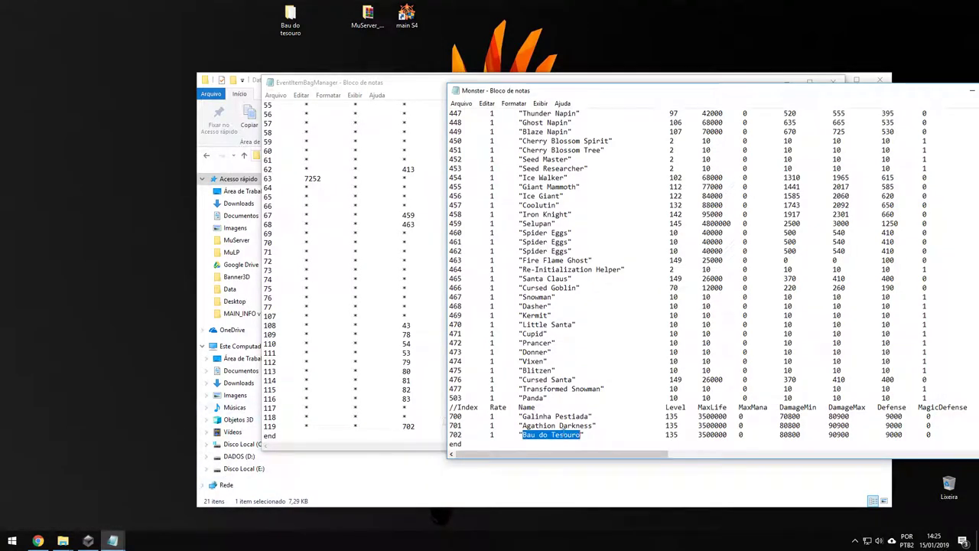
left_click_drag(453, 434, 523, 435)
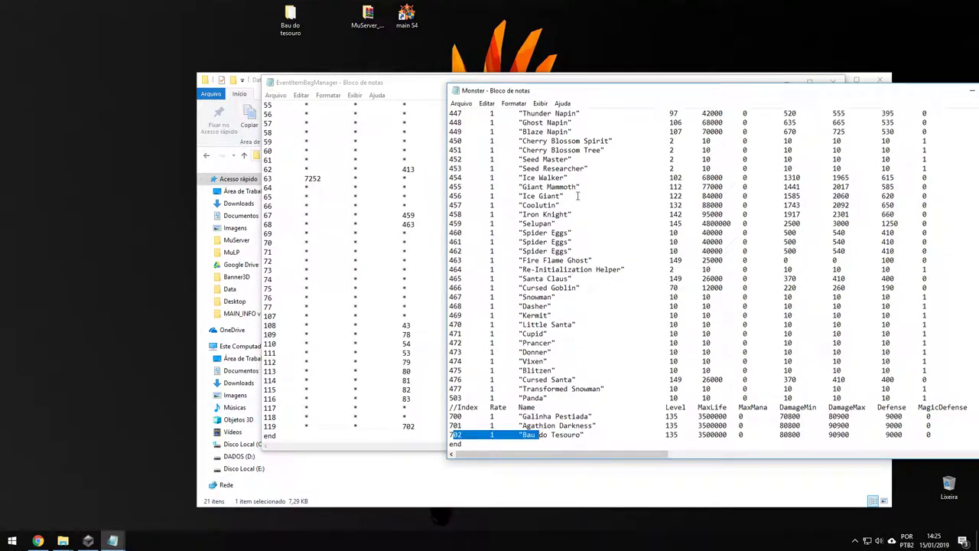
left_click_drag(593, 96, 176, 141)
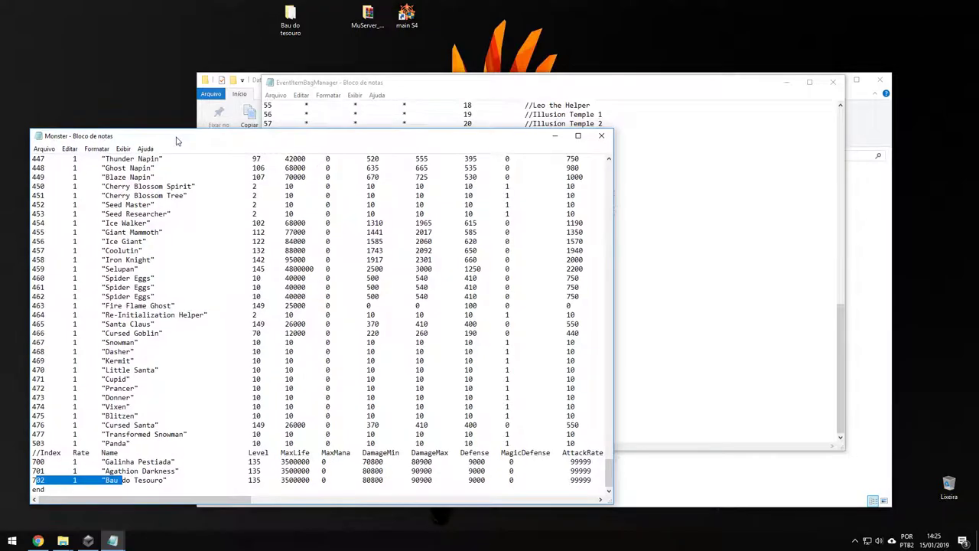
left_click(555, 135)
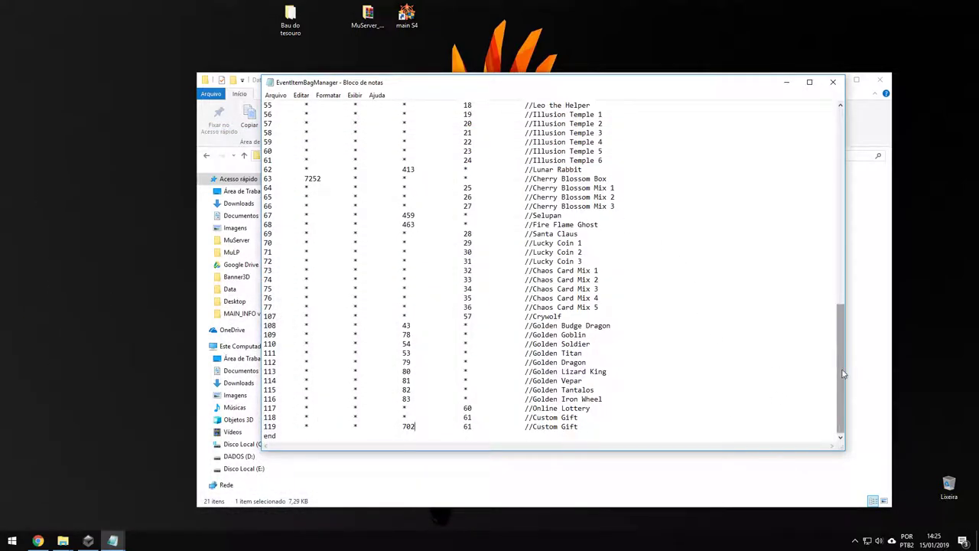
- Set line 119's SpecialValue to * and its comment to //Bau
scroll(720, 411, "up", 19)
double_click(466, 103)
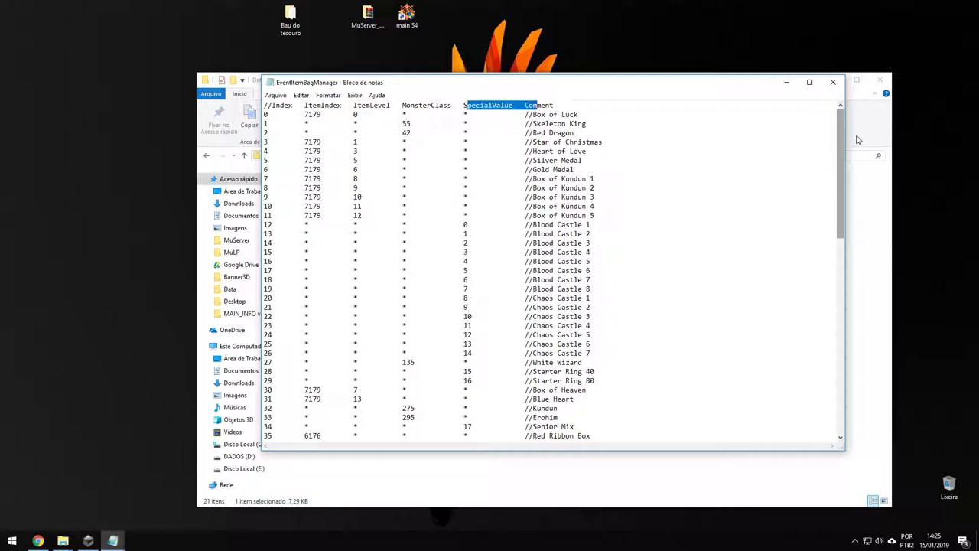
scroll(676, 382, "down", 19)
type("*")
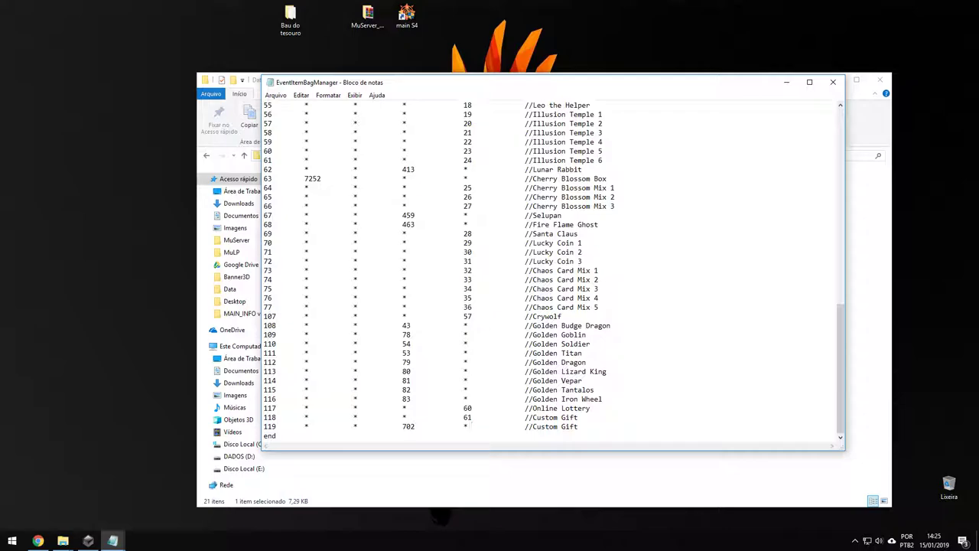
left_click_drag(579, 427, 543, 427)
type("Ba")
- Compare the last two bag entries, then minimize the bag list
left_click_drag(269, 427, 478, 438)
left_click_drag(564, 425, 309, 409)
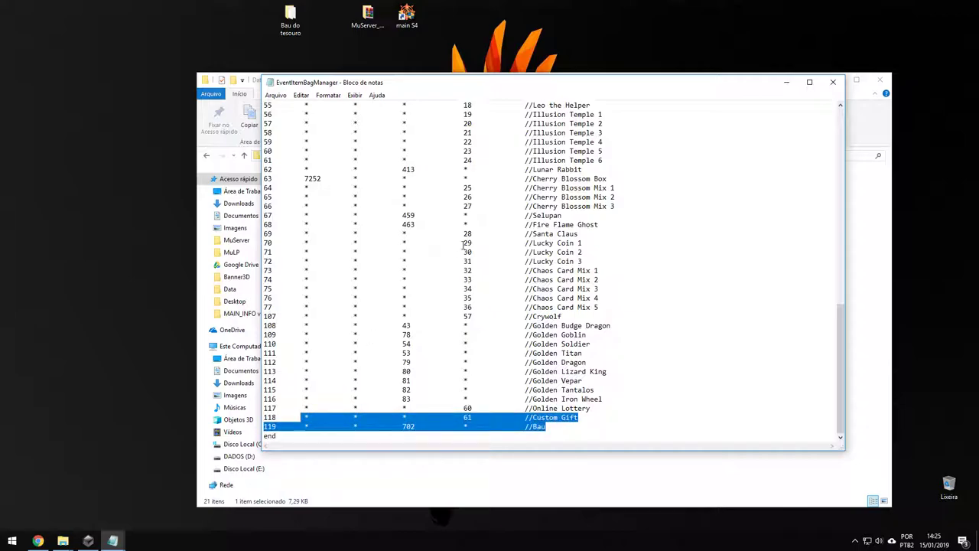
left_click(500, 270)
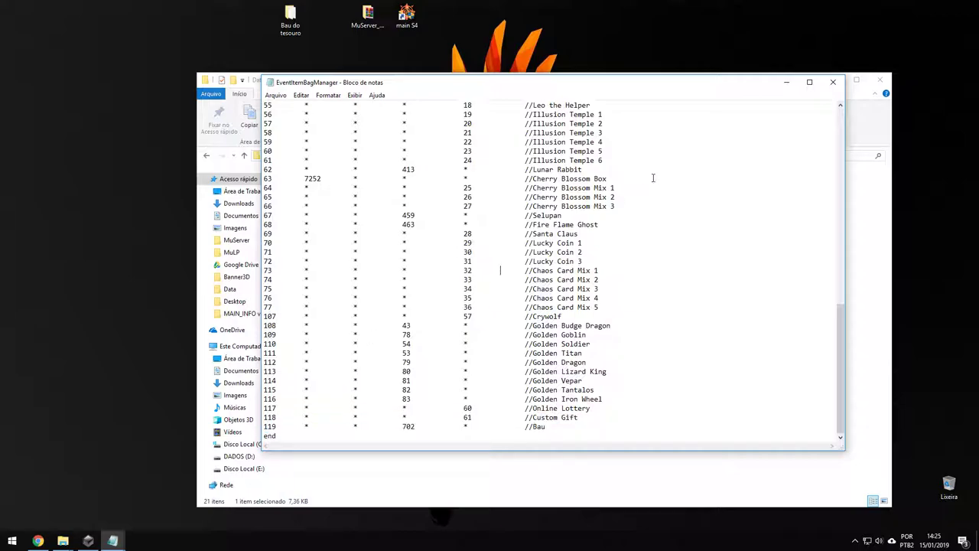
left_click(787, 82)
double_click(313, 218)
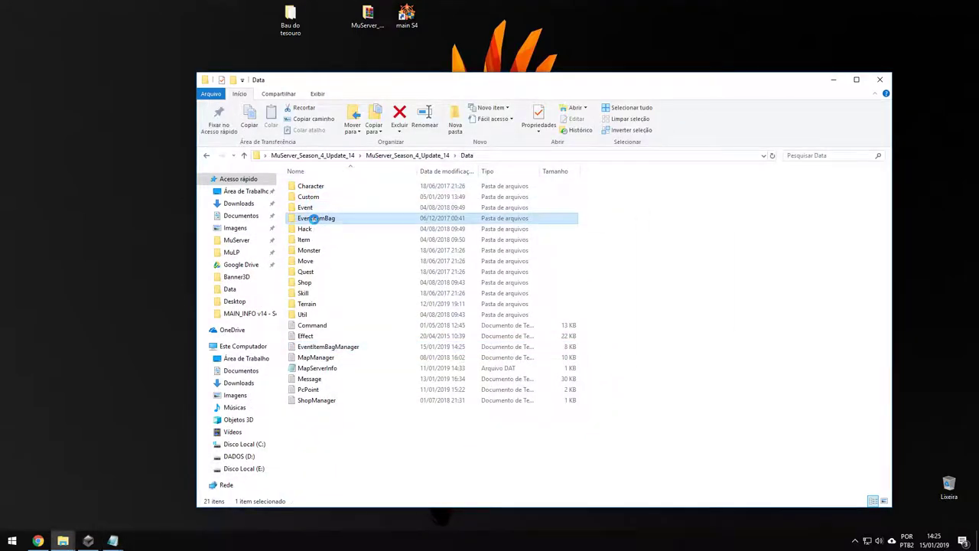
left_click_drag(882, 210, 854, 465)
left_click_drag(532, 81, 514, 46)
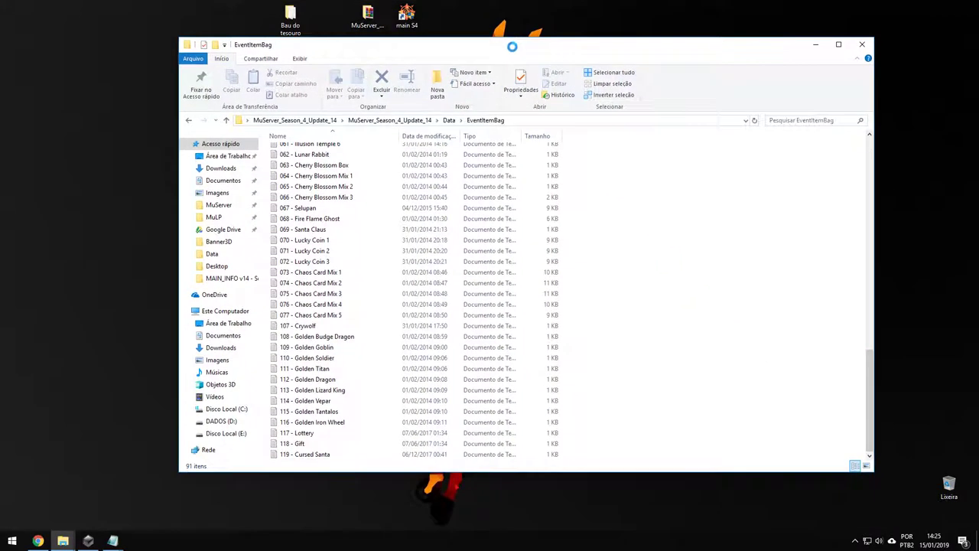
mouse_move(114, 538)
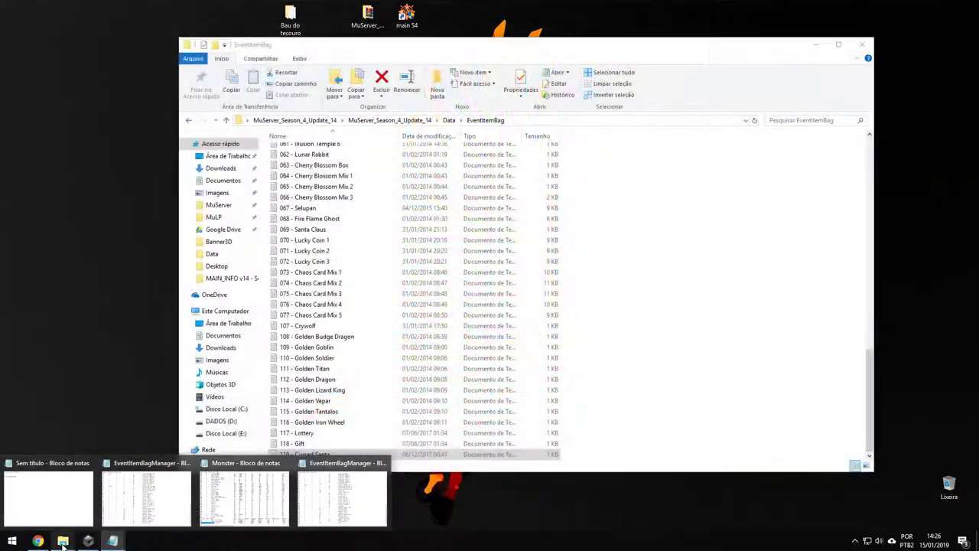
mouse_move(63, 540)
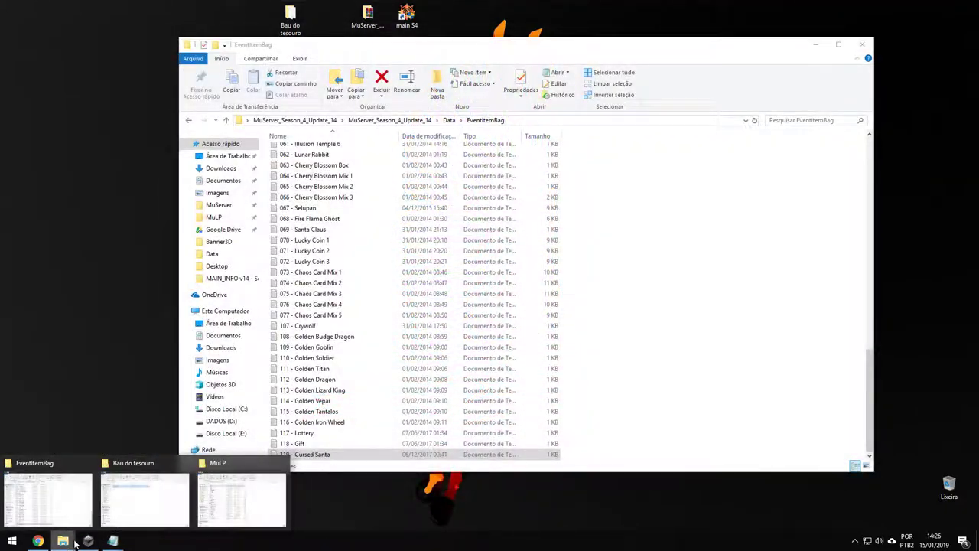
left_click(212, 512)
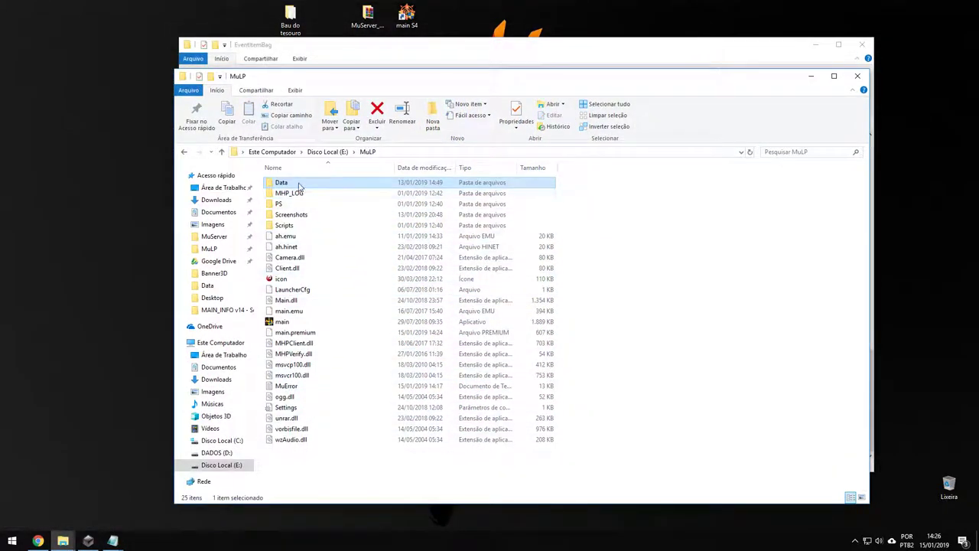
mouse_move(69, 536)
left_click(85, 505)
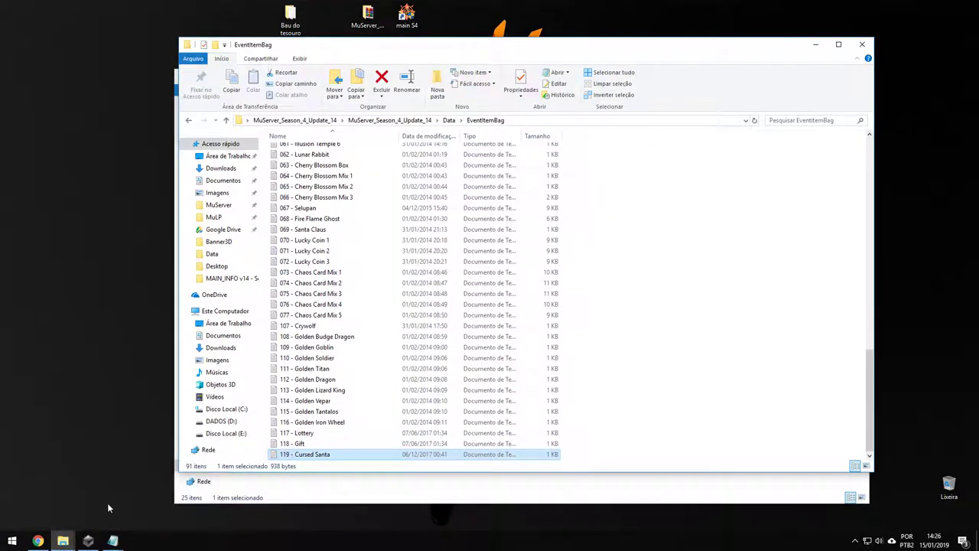
left_click(449, 120)
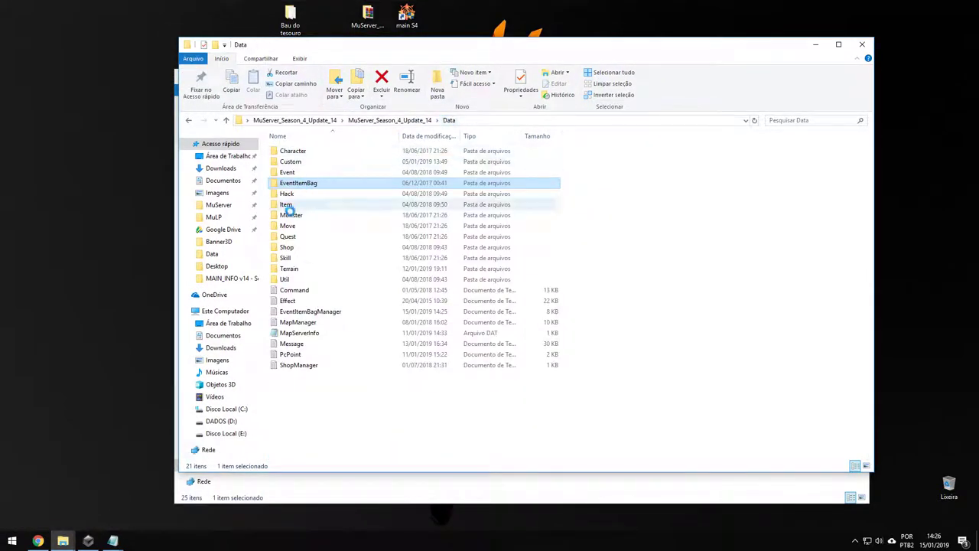
- Open EventItemBagManager alongside the Data > EventItemBag folder
double_click(310, 312)
left_click_drag(825, 214, 817, 433)
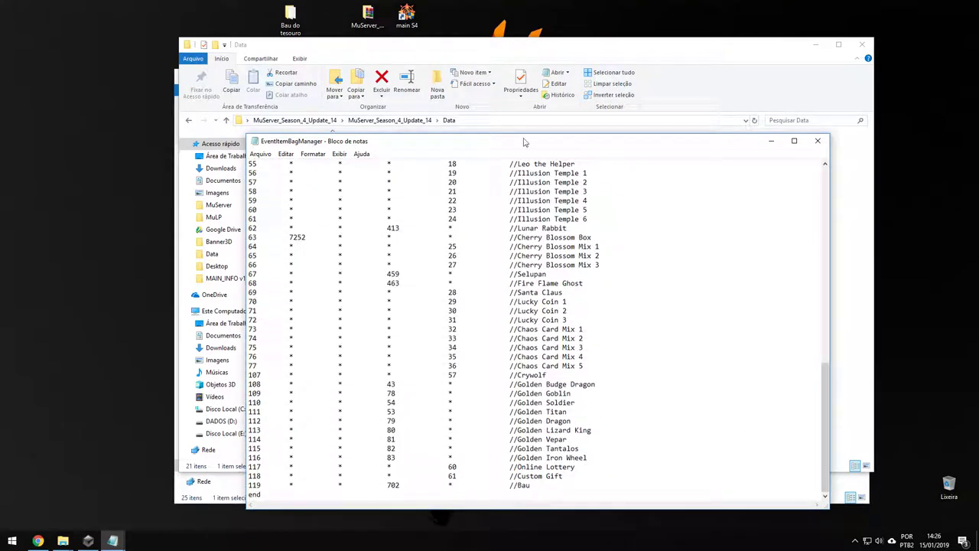
left_click_drag(491, 141, 287, 128)
left_click(655, 179)
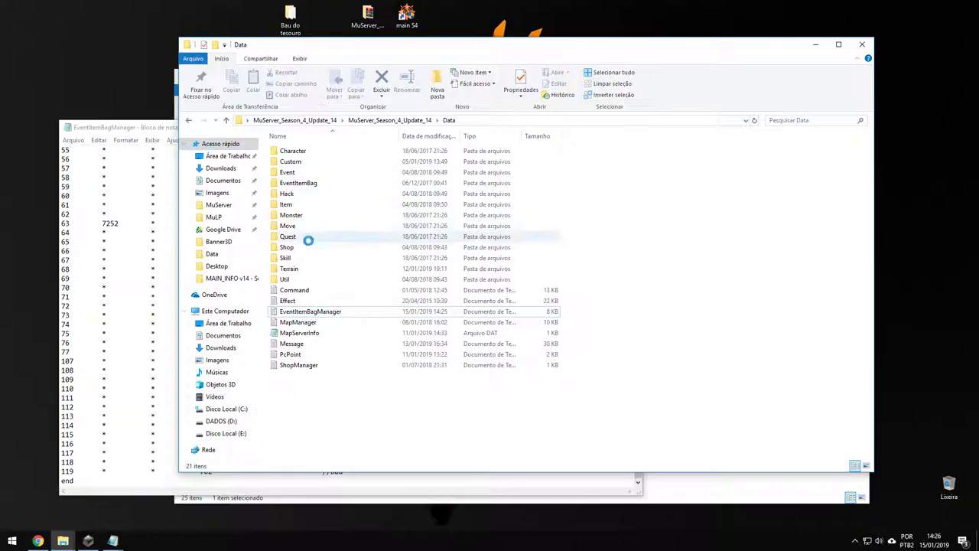
double_click(317, 183)
left_click_drag(870, 191, 877, 406)
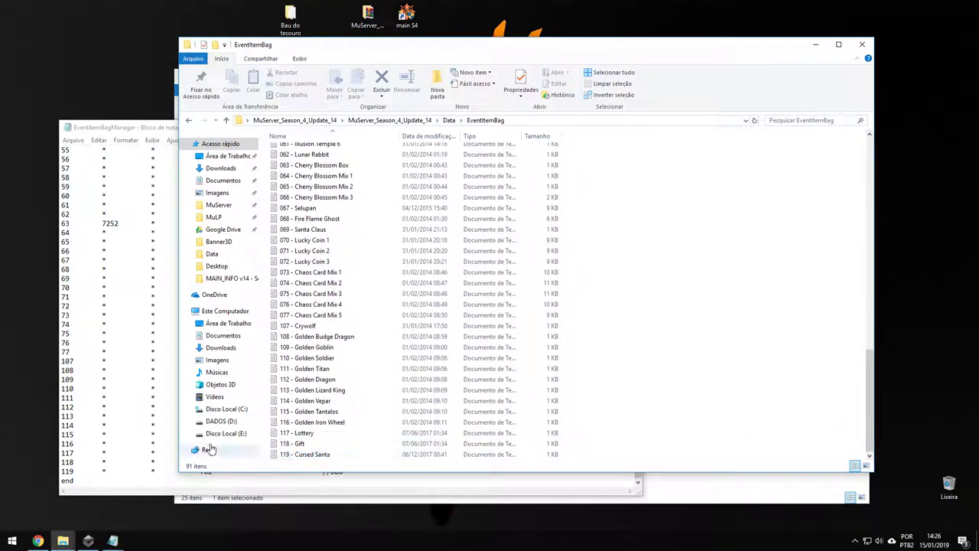
- Change the Bau entry's index to 120, save, and select the 119 - Cursed Santa bag file
left_click(77, 463)
type("120")
left_click(77, 141)
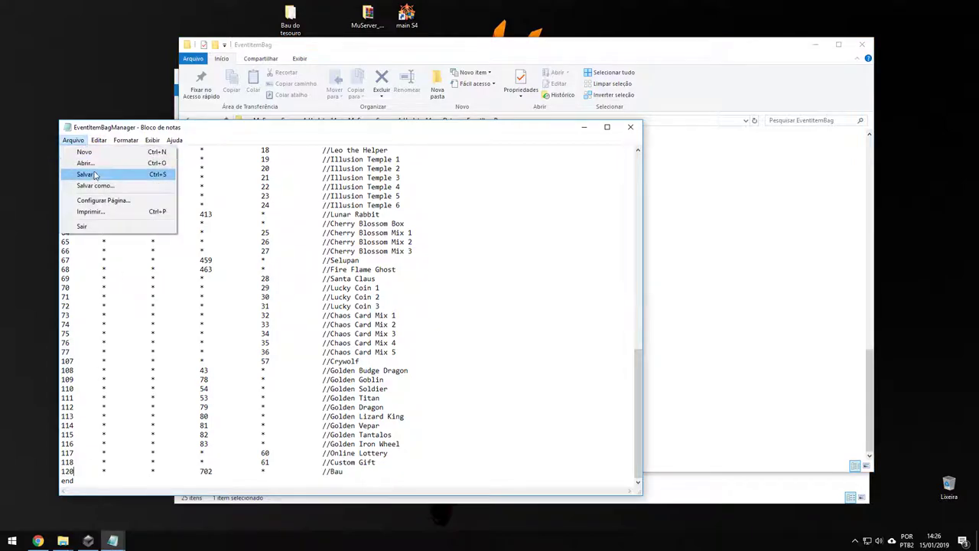
left_click(87, 170)
left_click(658, 183)
left_click(306, 454)
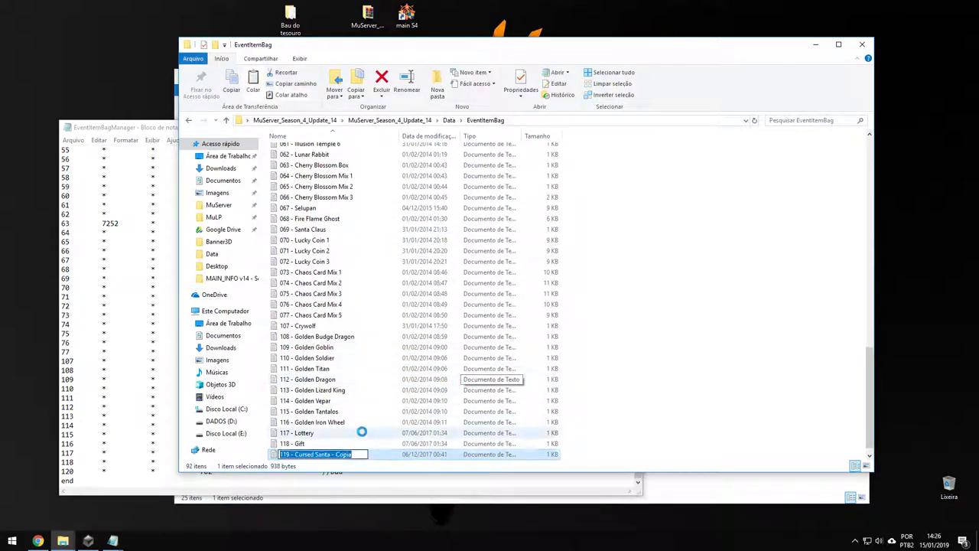
- Rename the copied Cursed Santa bag file to '120 - bau'
left_click(285, 455)
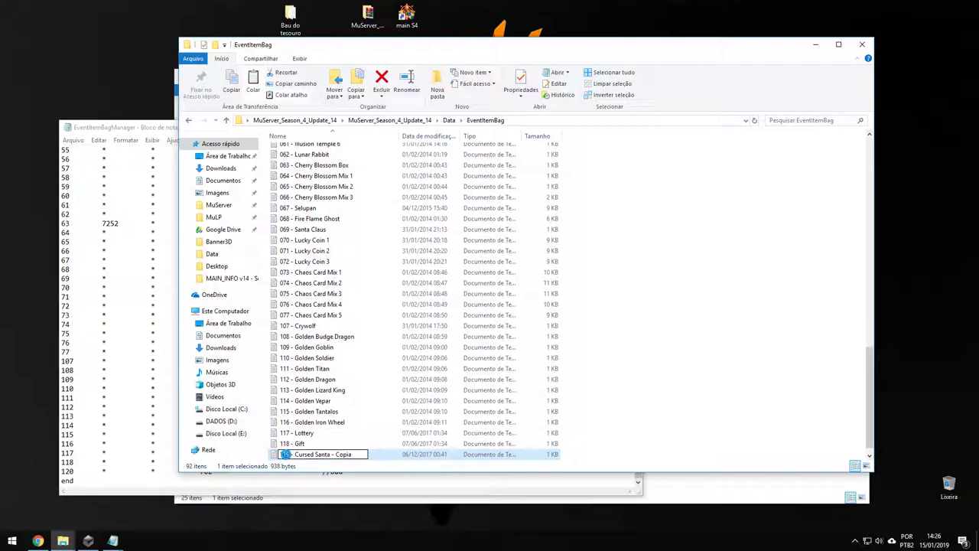
key("Delete")
key("Delete")
key("Delete")
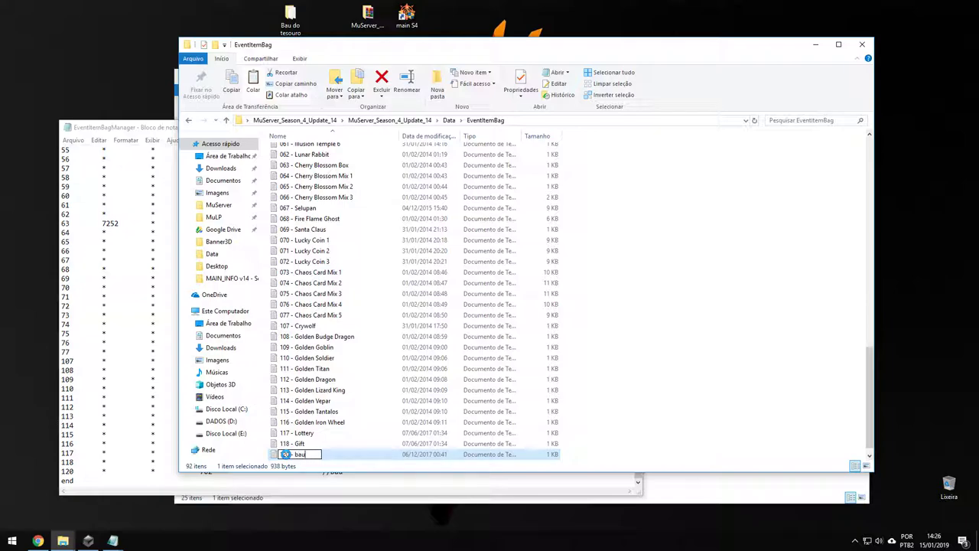
key("Return")
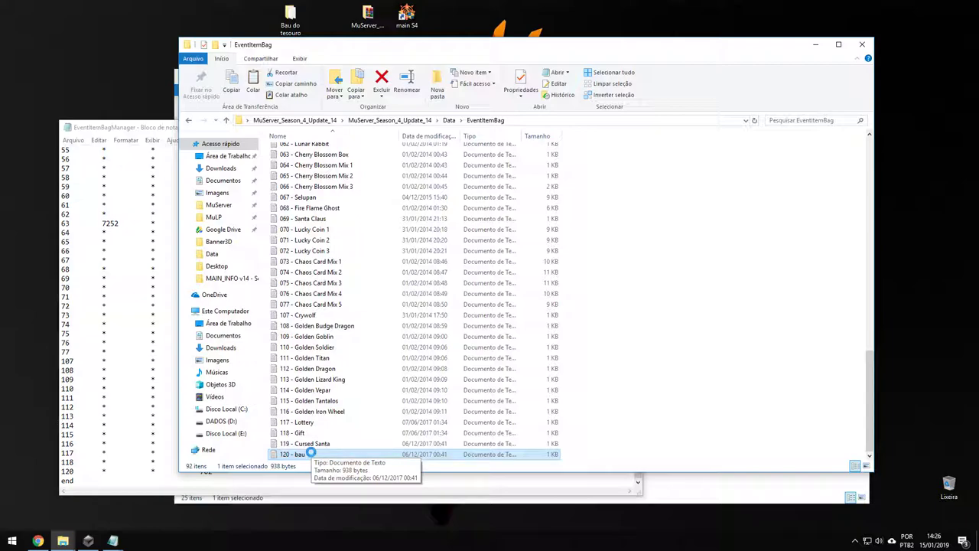
left_click_drag(429, 45, 529, 40)
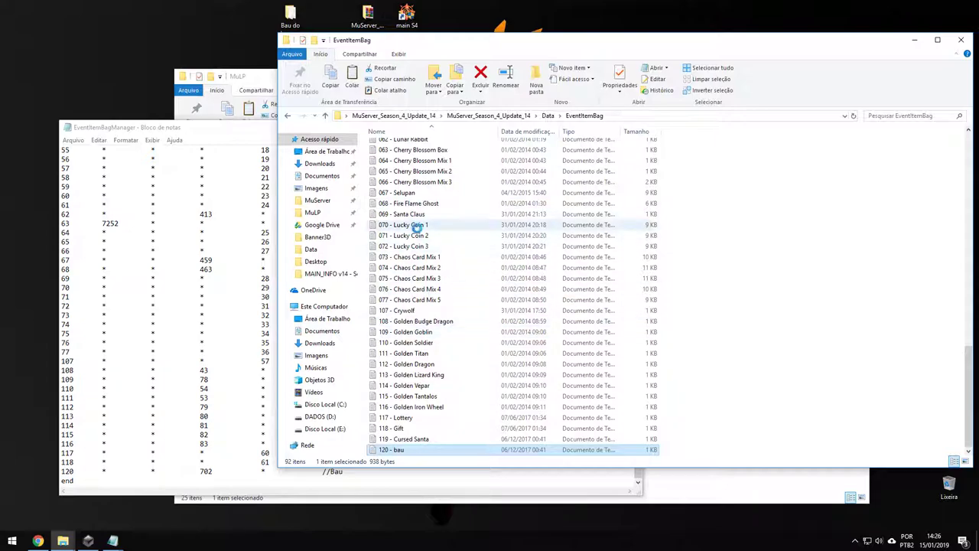
- In 120 - bau, change the event name from Online Lottery to Bau, realign the columns, and save
double_click(400, 450)
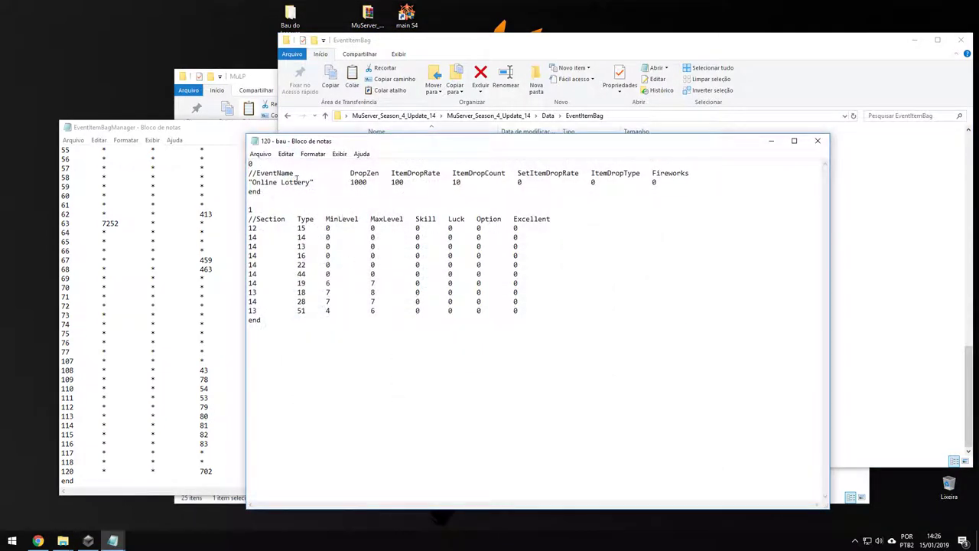
left_click_drag(310, 183, 252, 185)
type("Bau")
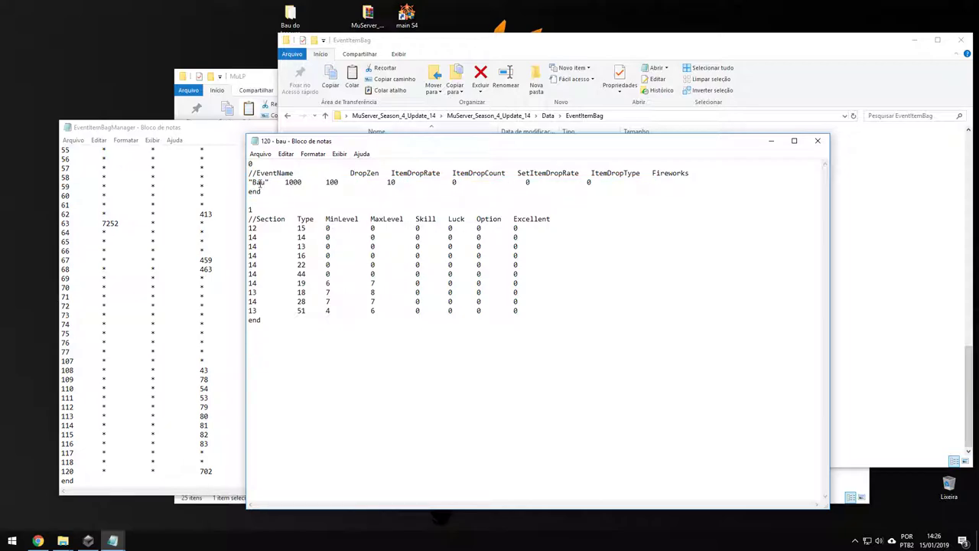
key("Tab")
key("Tab")
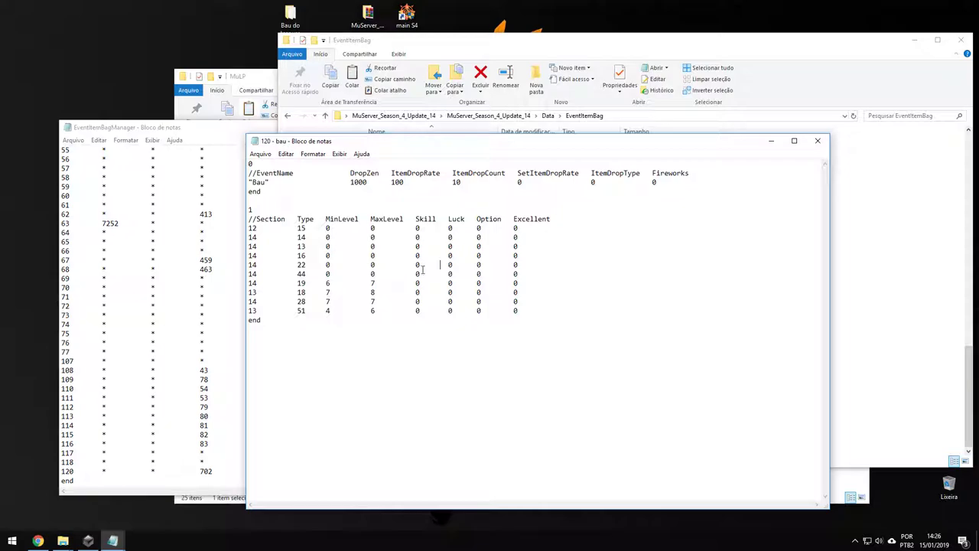
mouse_move(258, 228)
left_mouse_down()
mouse_move(356, 229)
mouse_move(267, 246)
mouse_move(257, 230)
left_mouse_up()
left_click(260, 154)
left_click(291, 190)
- Review the first item row's values and save the bag file again
left_click_drag(439, 145, 468, 156)
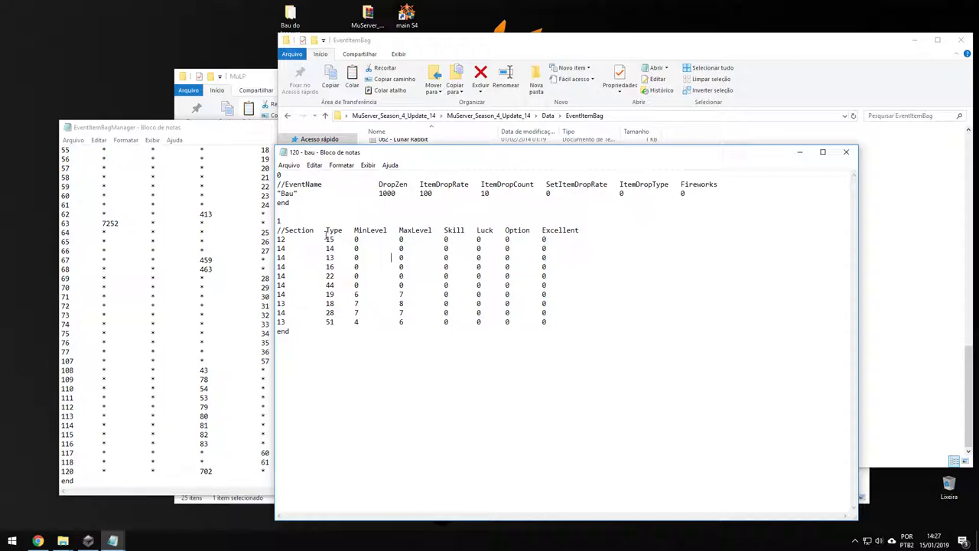
left_click_drag(280, 240, 464, 240)
left_click_drag(550, 240, 280, 240)
left_click(280, 240)
left_click(284, 152)
key("Escape")
left_click(291, 165)
left_click(306, 198)
- Start all MU server processes from ServerStartUp in MuServer_Season_4_Update_14
left_click(800, 151)
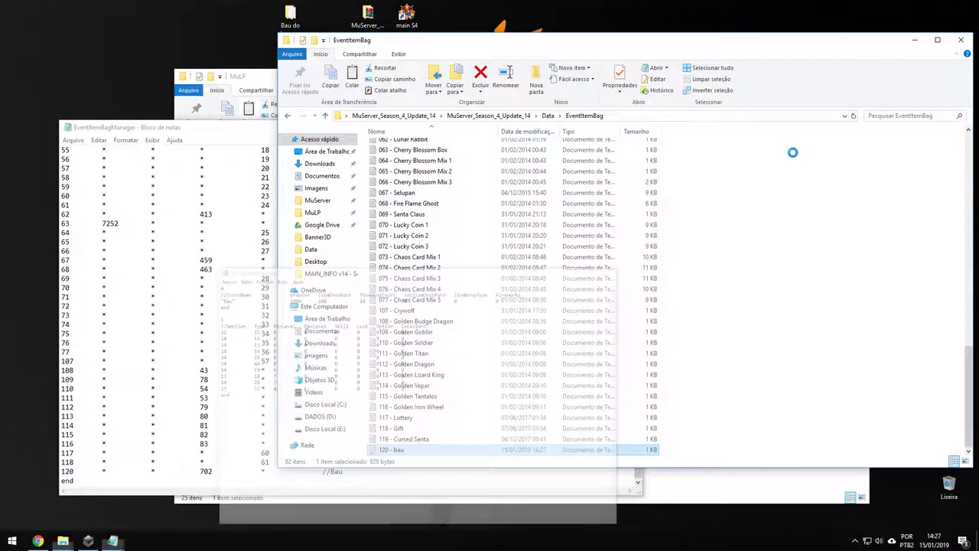
left_click(472, 116)
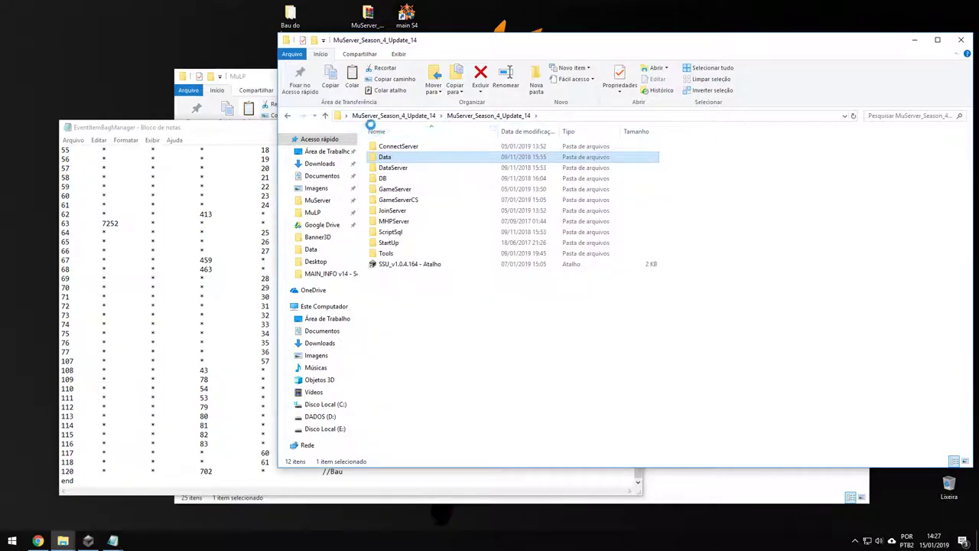
left_click(88, 541)
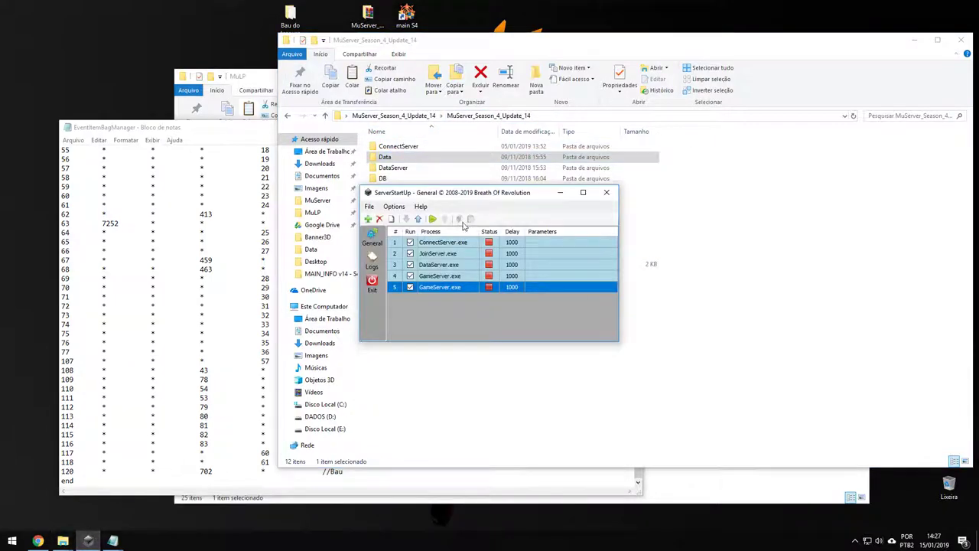
left_click(432, 220)
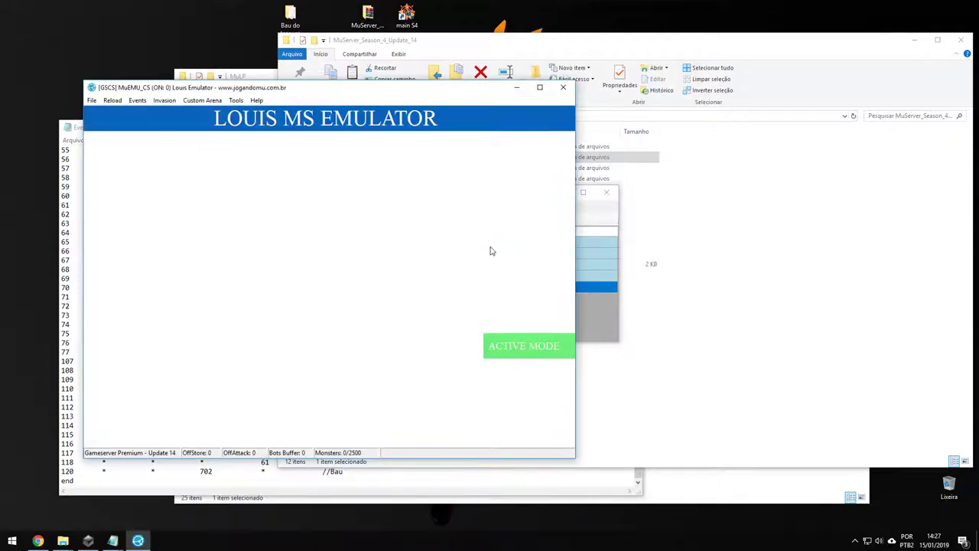
- Launch main S4, choose the Mu Lets Play server, and log in to the game
double_click(406, 14)
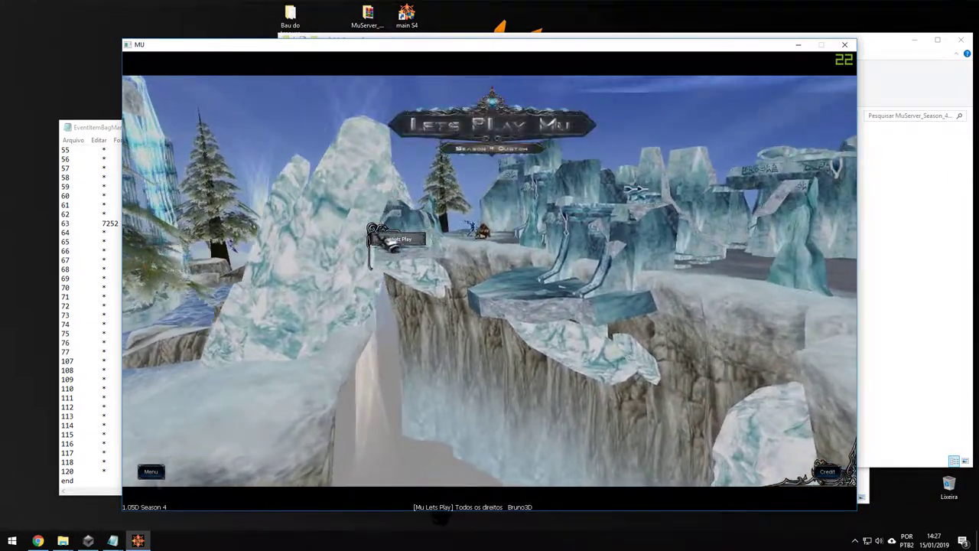
left_click(397, 239)
left_click(474, 233)
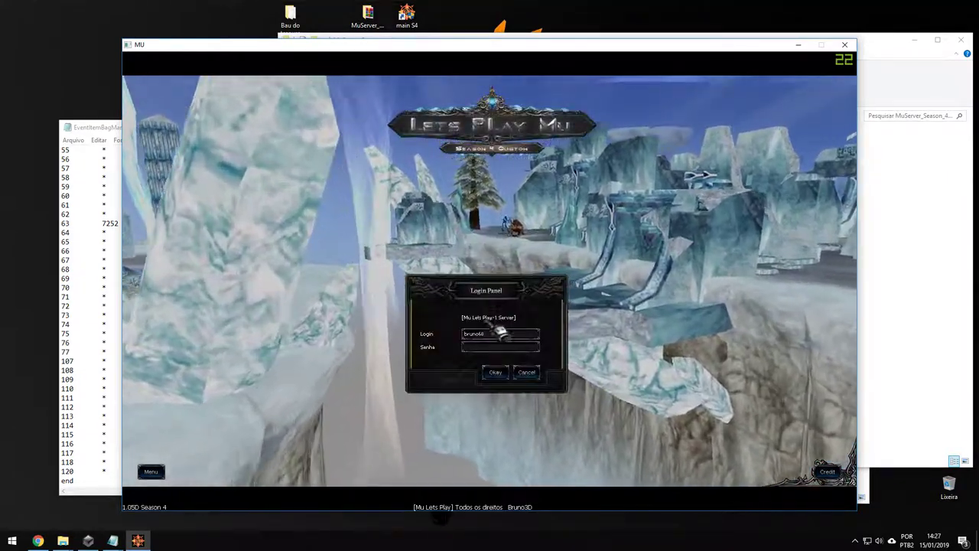
key("Return")
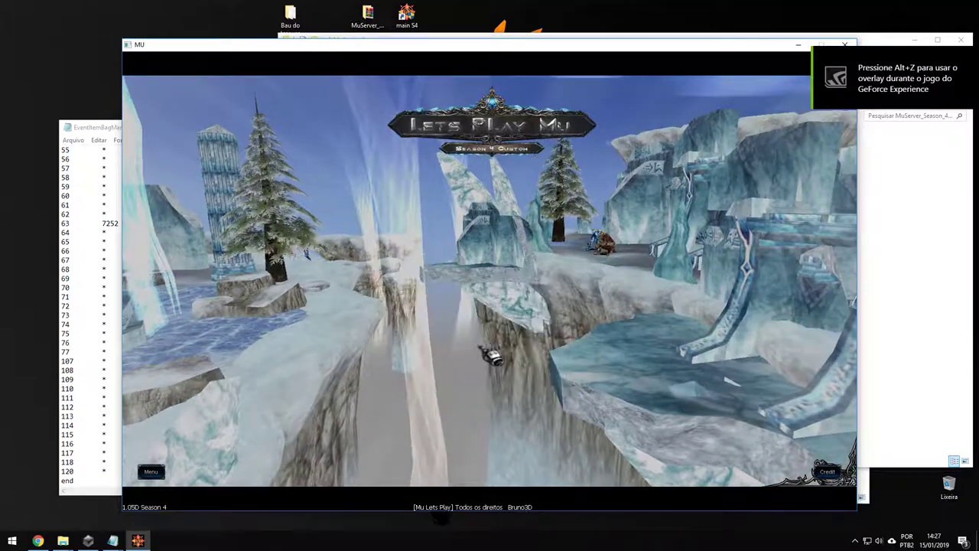
key("Return")
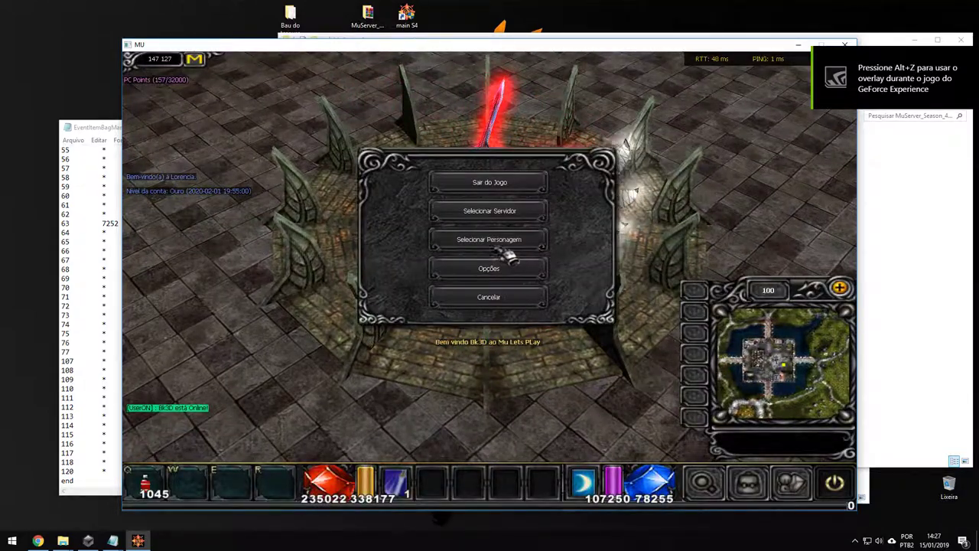
- Re-enter the game from character selection and send /spot in chat to spawn the chest
left_click(505, 243)
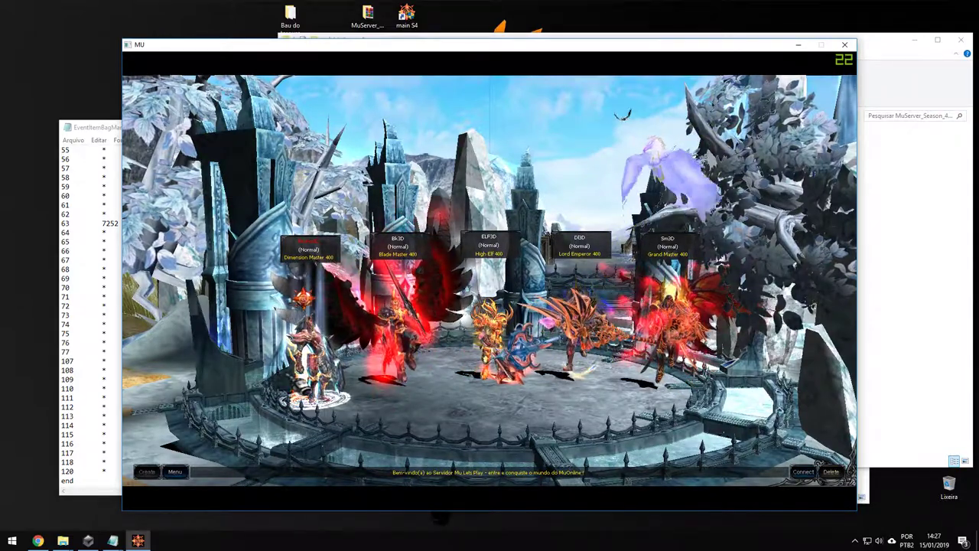
key("Return")
key("c")
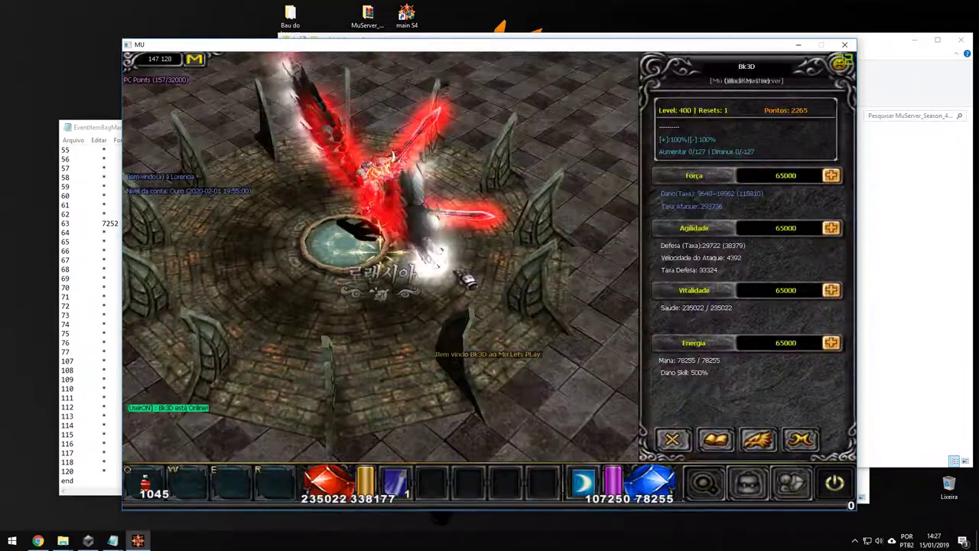
key("c")
key("Return")
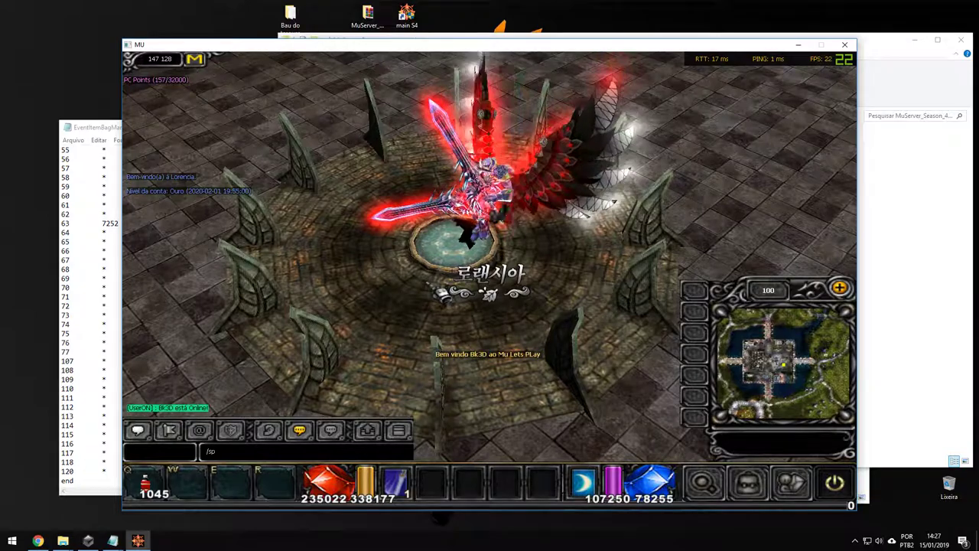
type("/spot 70")
key("Return")
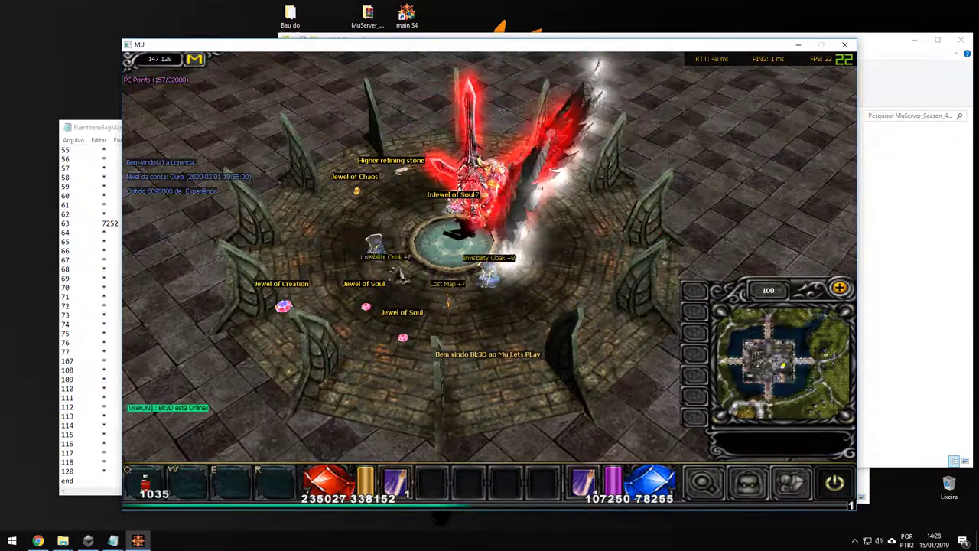
- Save the 120 - bau bag file in Notepad and hide it again
mouse_move(113, 541)
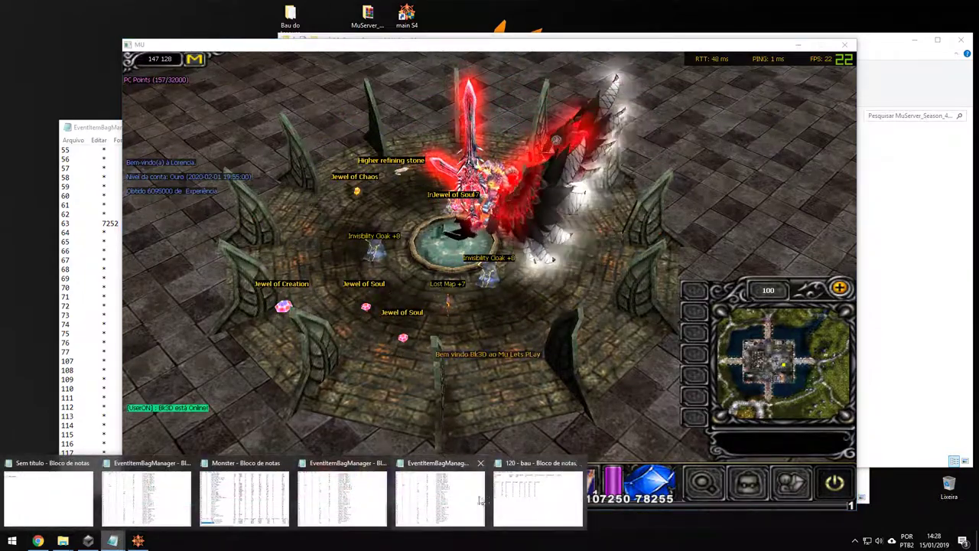
left_click(541, 505)
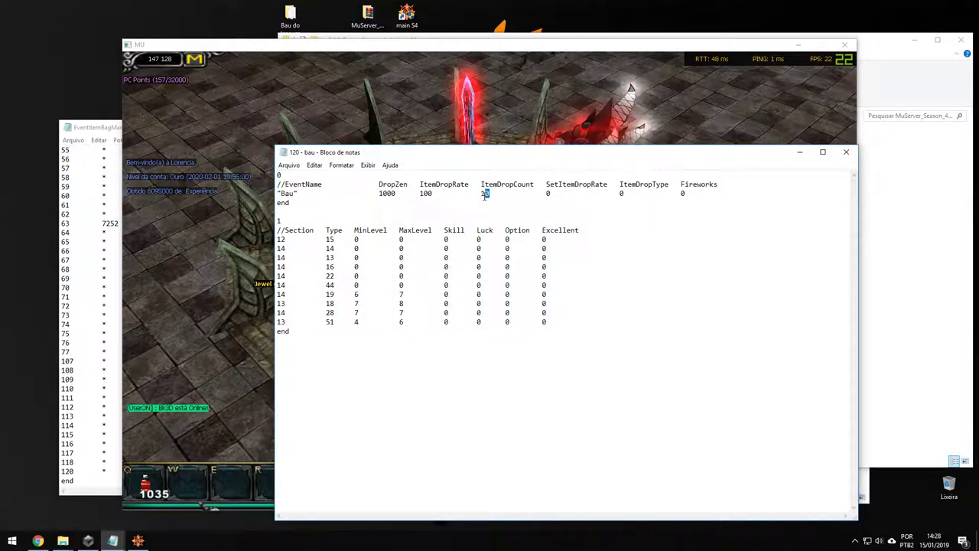
left_click(301, 200)
left_click(800, 152)
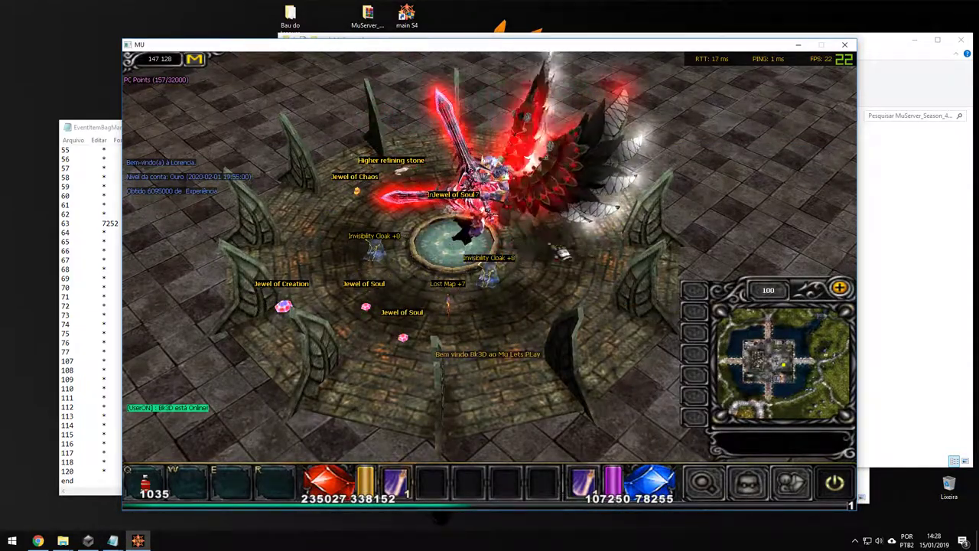
- Warp the character to the Arena from the warp list and walk across it
key("m")
left_click(209, 103)
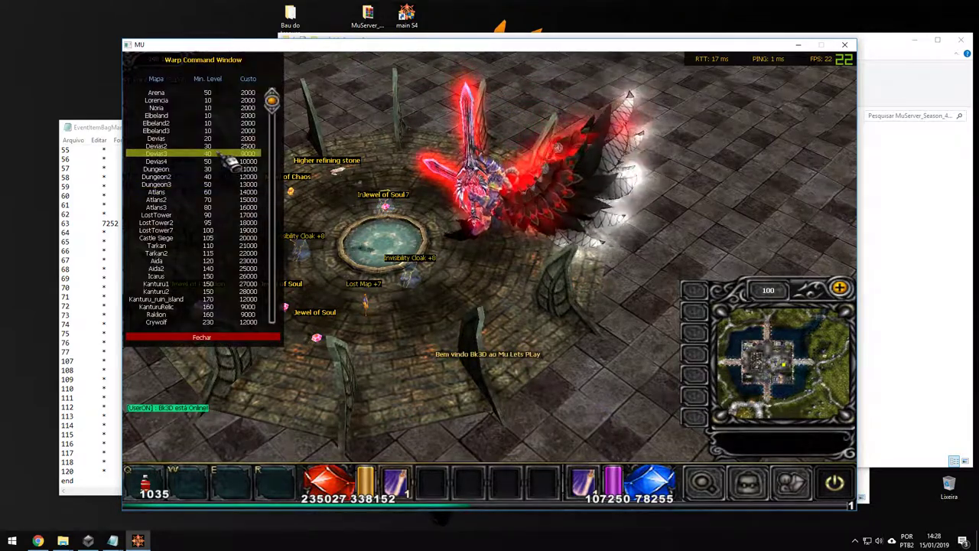
key("m")
key("m")
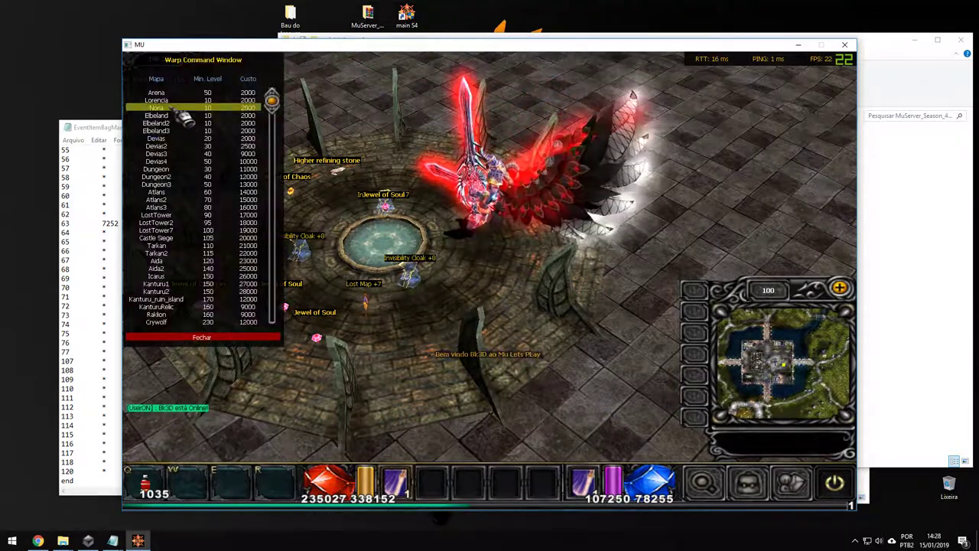
left_click(173, 102)
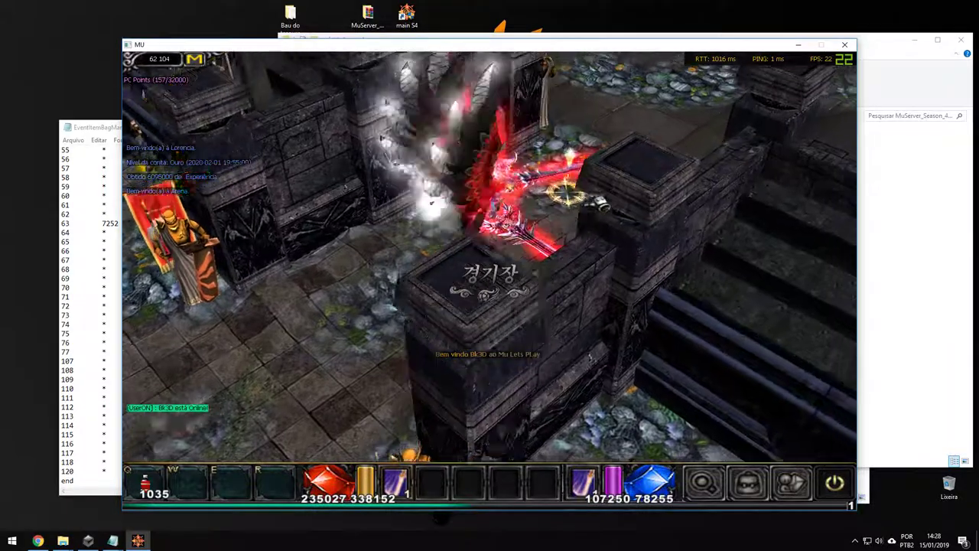
left_click(601, 202)
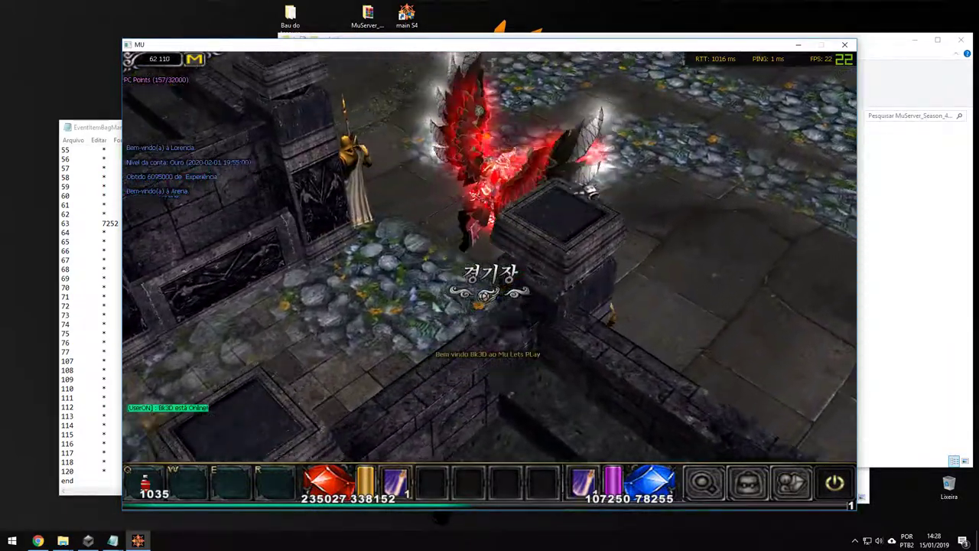